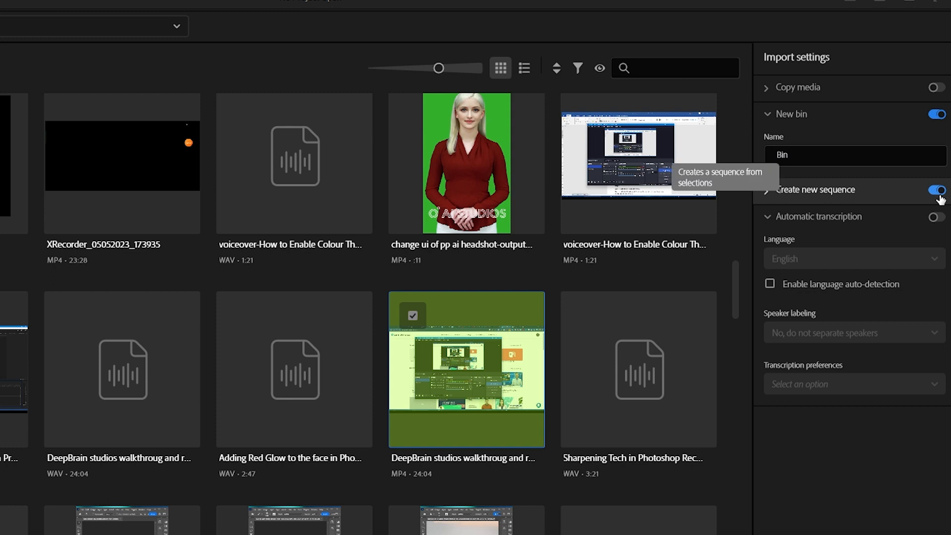
# Name the new sequence that the import creates "test deepbrain"
pyautogui.click(767, 190)
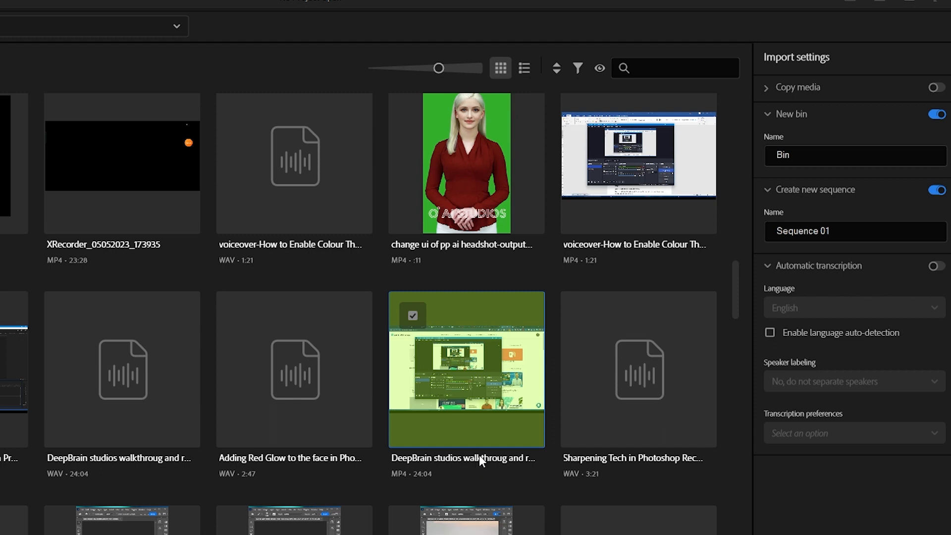
pyautogui.click(844, 231)
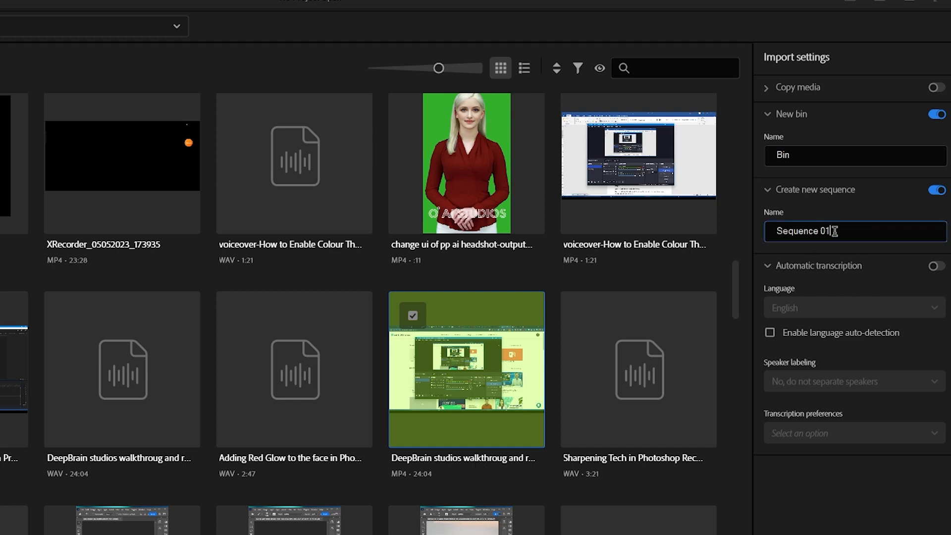
pyautogui.moveTo(835, 231); pyautogui.dragTo(760, 233)
pyautogui.press('BackSpace')
pyautogui.write('test deepbrain')
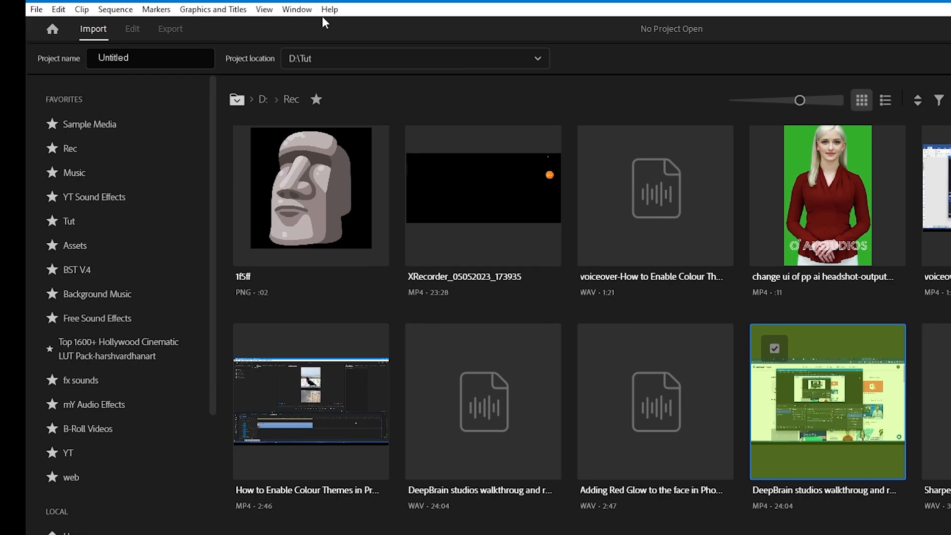
# Check the installed program version and build in the application's About information
pyautogui.click(323, 8)
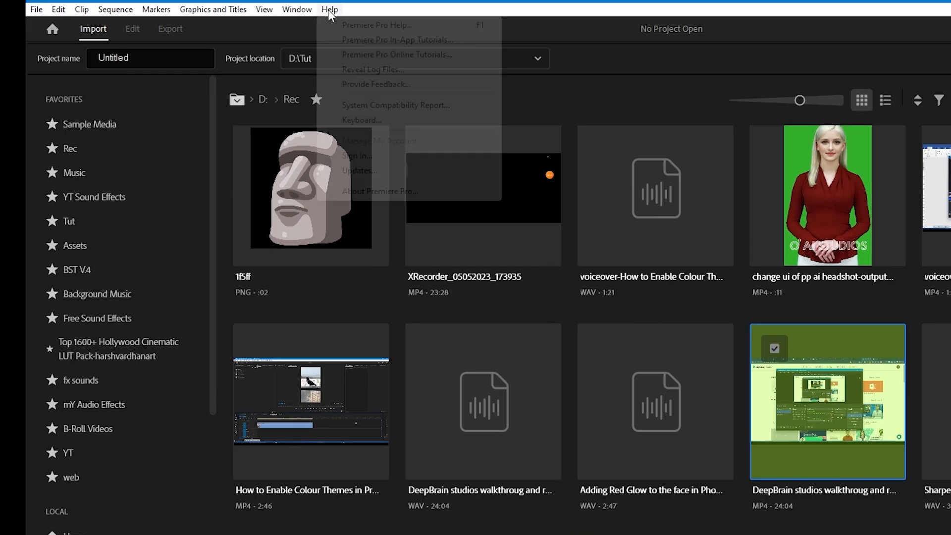
pyautogui.click(361, 193)
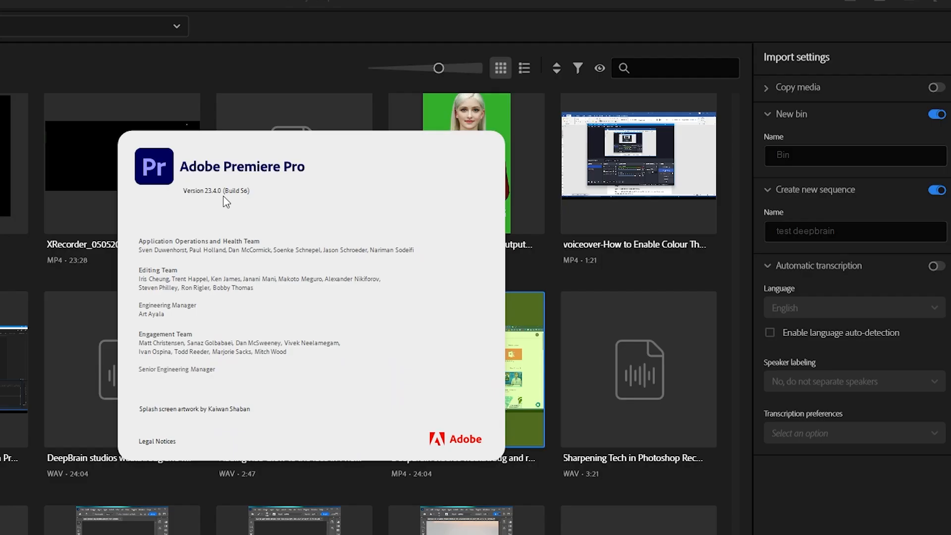
pyautogui.click(441, 152)
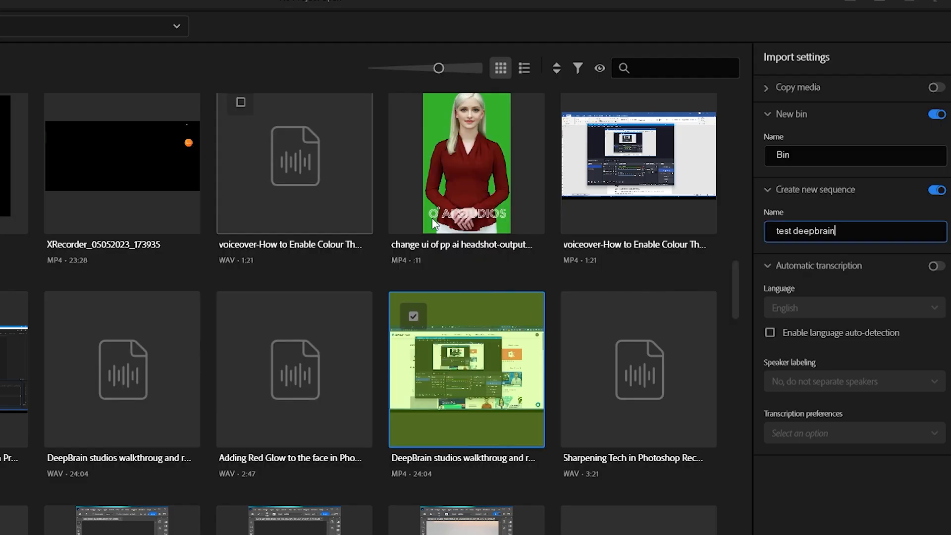
# Enable automatic transcription for the import, keeping English as the language and enabling language auto-detection
pyautogui.click(938, 267)
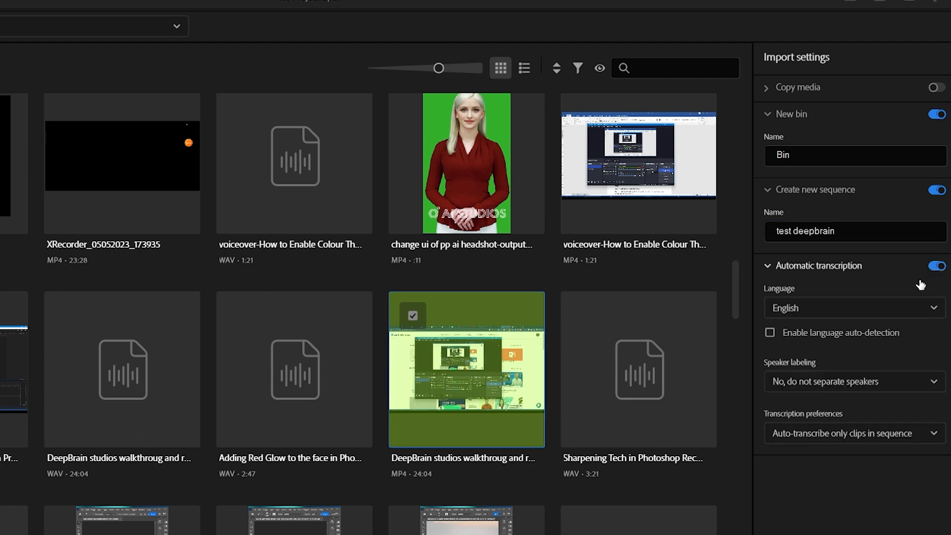
pyautogui.click(935, 309)
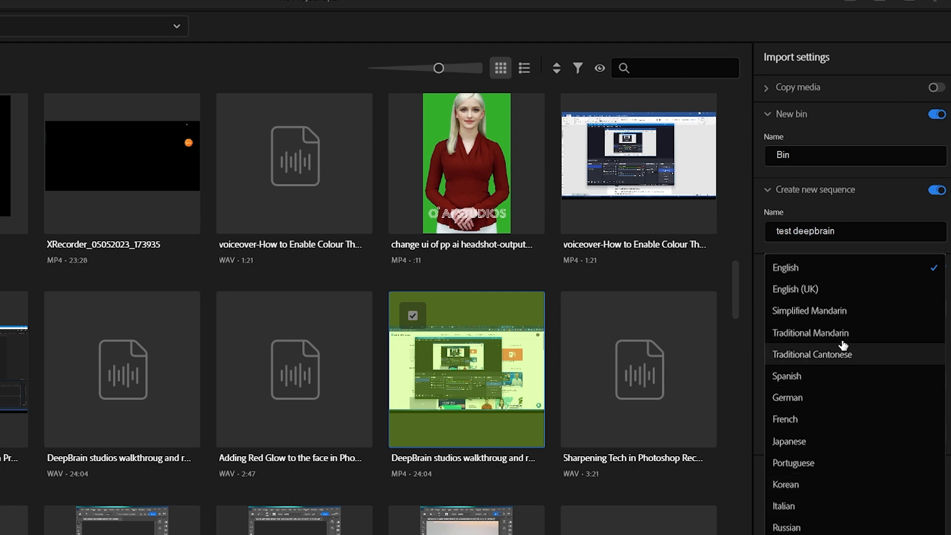
pyautogui.click(880, 246)
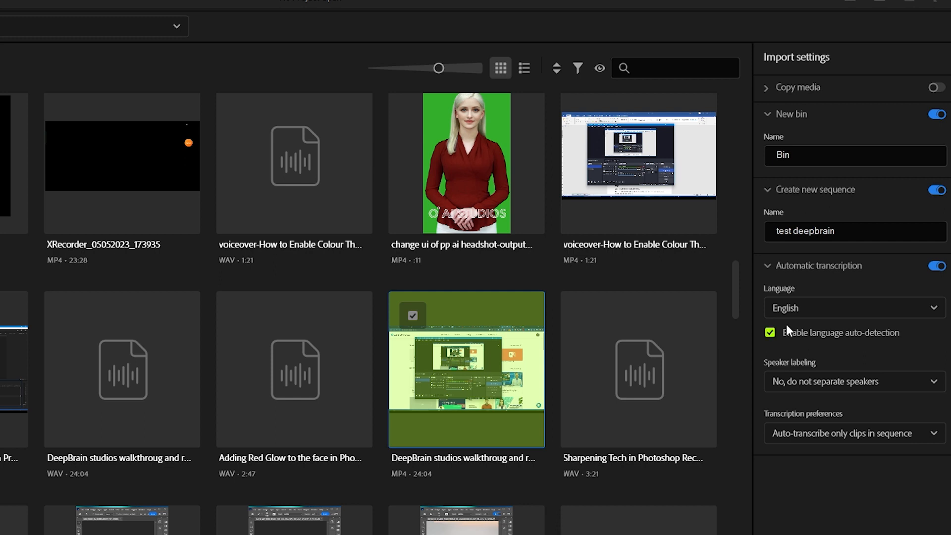
pyautogui.click(824, 307)
pyautogui.click(836, 274)
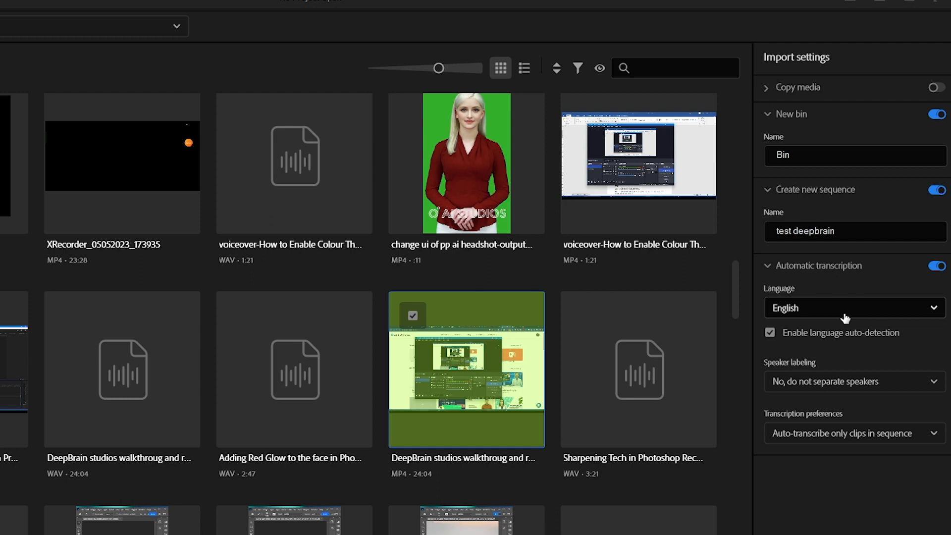
# Create the project with speaker labeling set to separate speakers and transcription preferences set to auto-transcribe all imported clips
pyautogui.click(911, 386)
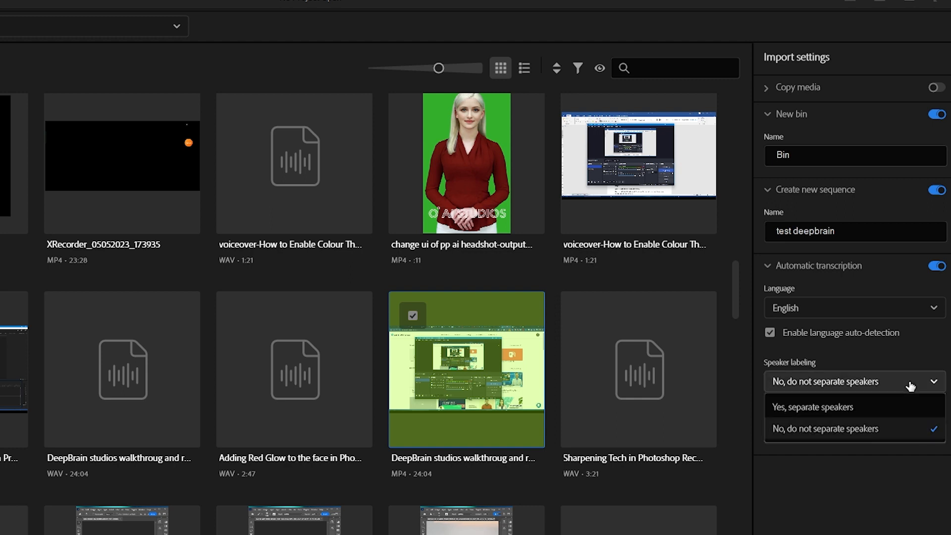
pyautogui.click(889, 407)
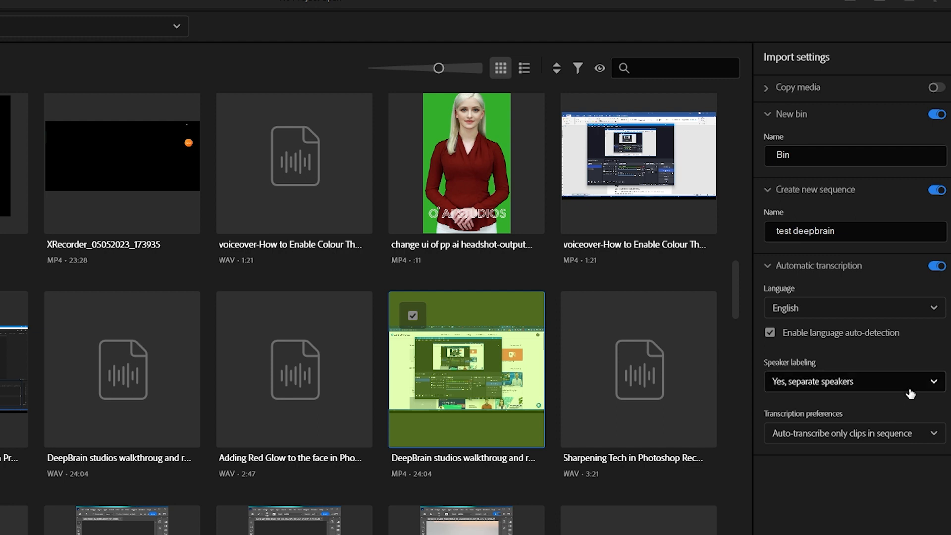
pyautogui.click(934, 435)
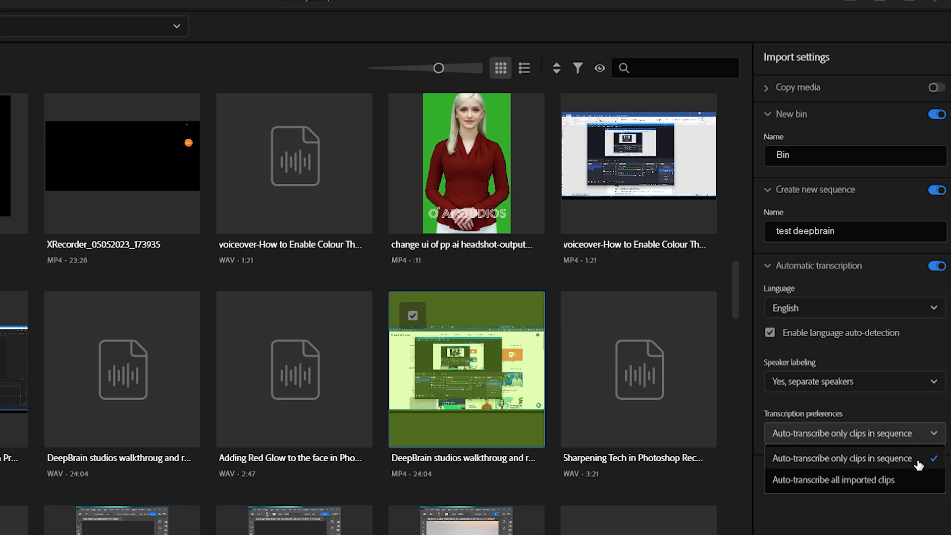
pyautogui.click(904, 483)
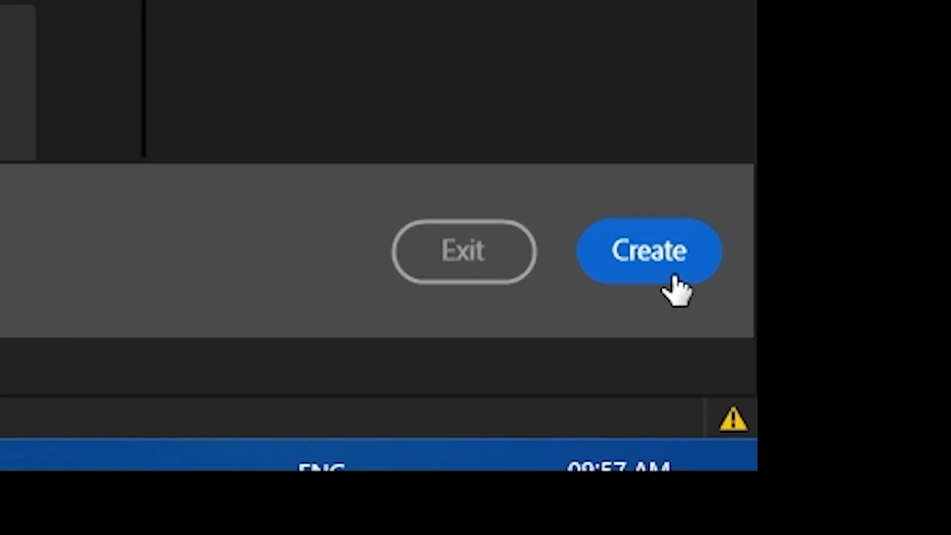
pyautogui.click(738, 400)
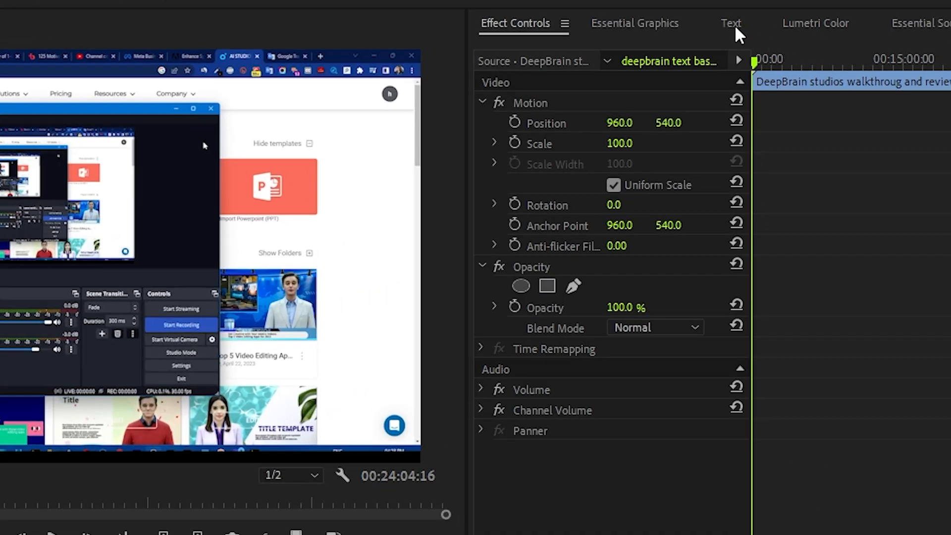
# Show the sequence's transcript and switch to the Text-Based Editing workspace
pyautogui.click(810, 49)
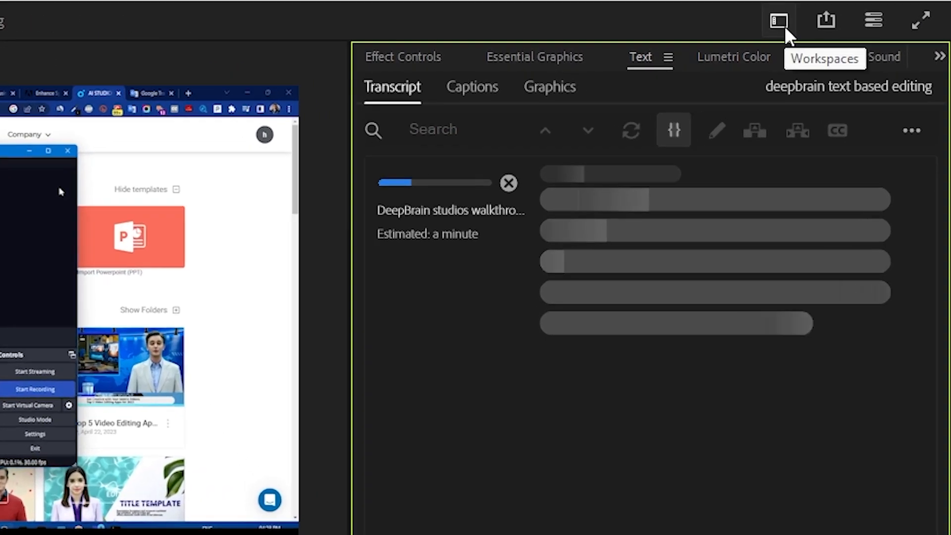
pyautogui.click(780, 20)
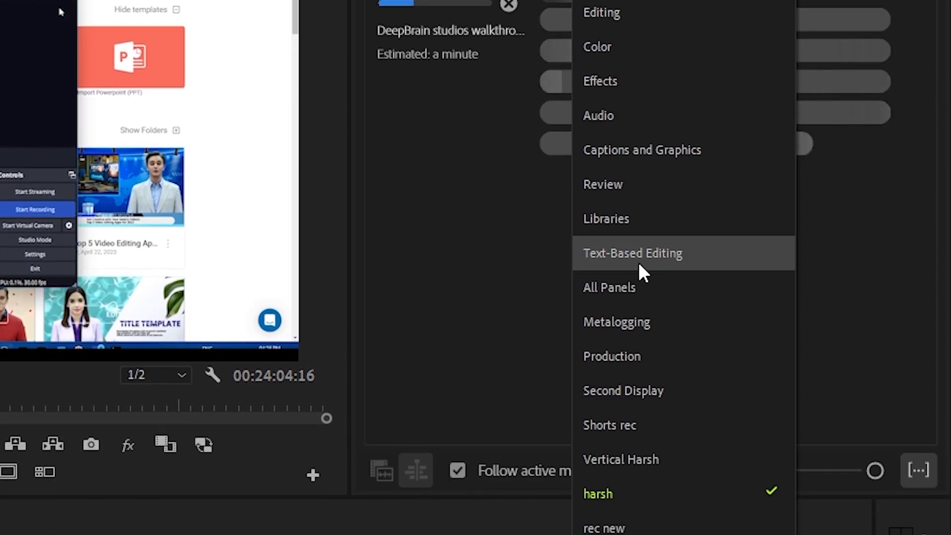
pyautogui.click(665, 255)
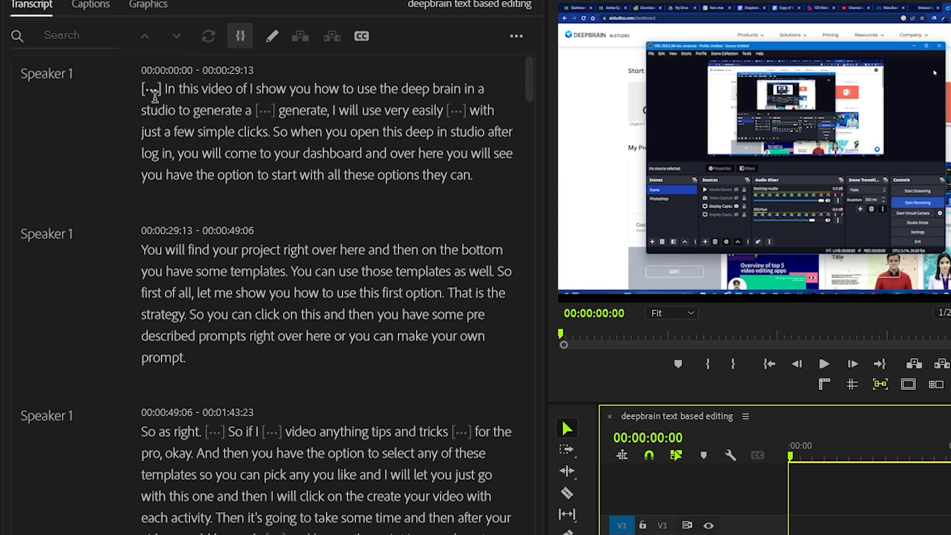
# Delete the pause before "In this video" at the start of the transcript, together with its footage in the sequence
pyautogui.click(60, 76)
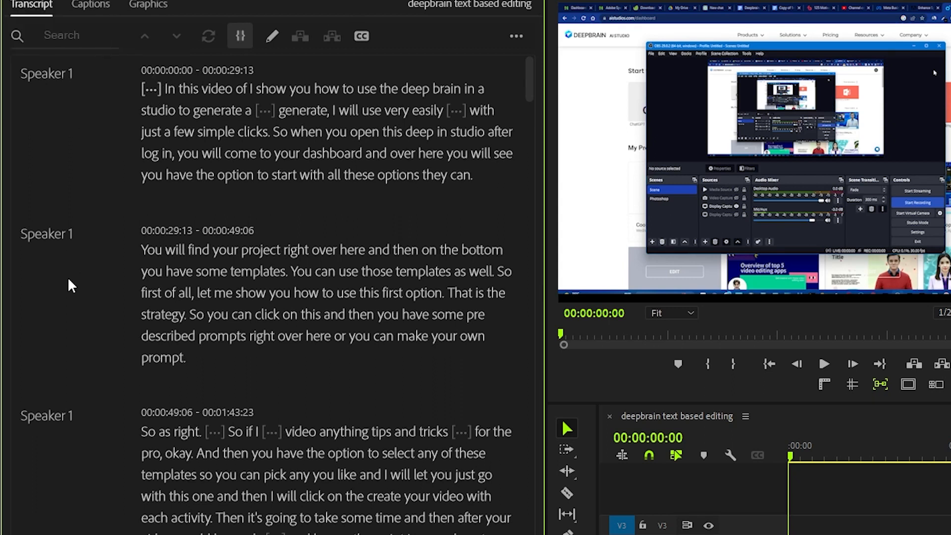
pyautogui.scroll(-1, 69, 526)
pyautogui.scroll(1, 83, 528)
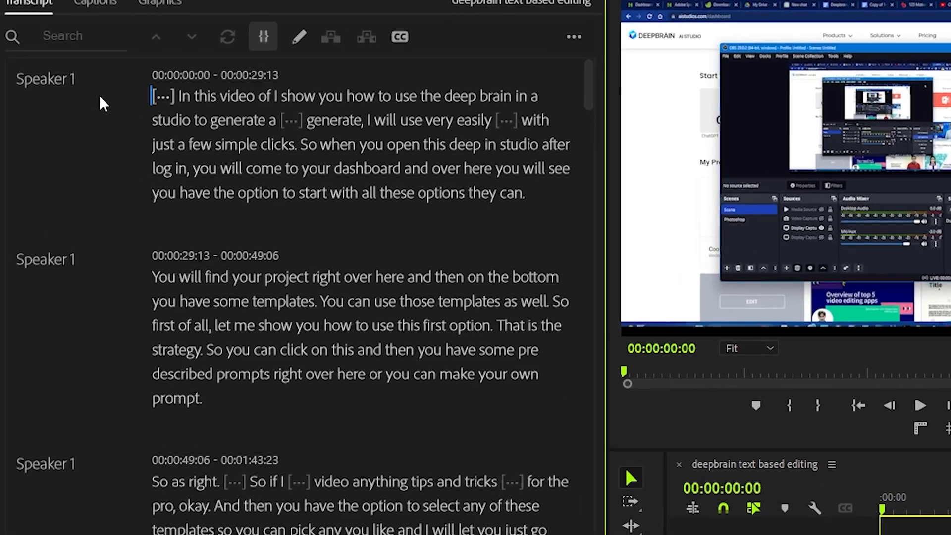
pyautogui.moveTo(166, 98)
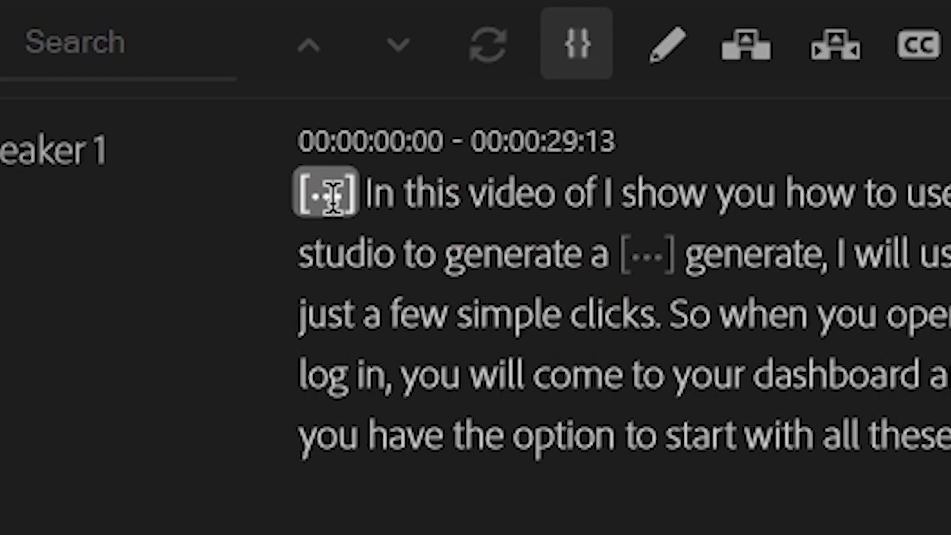
pyautogui.click(332, 196)
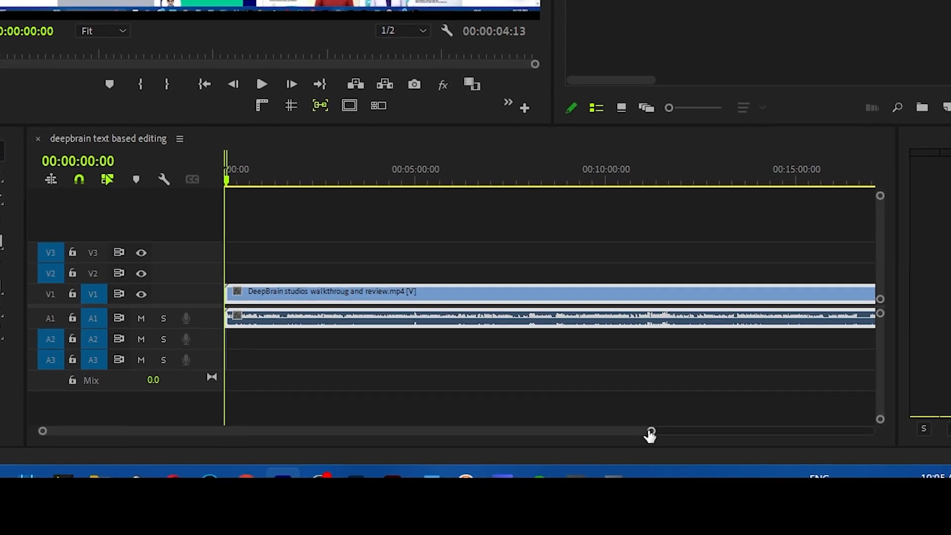
pyautogui.moveTo(713, 456); pyautogui.dragTo(471, 459)
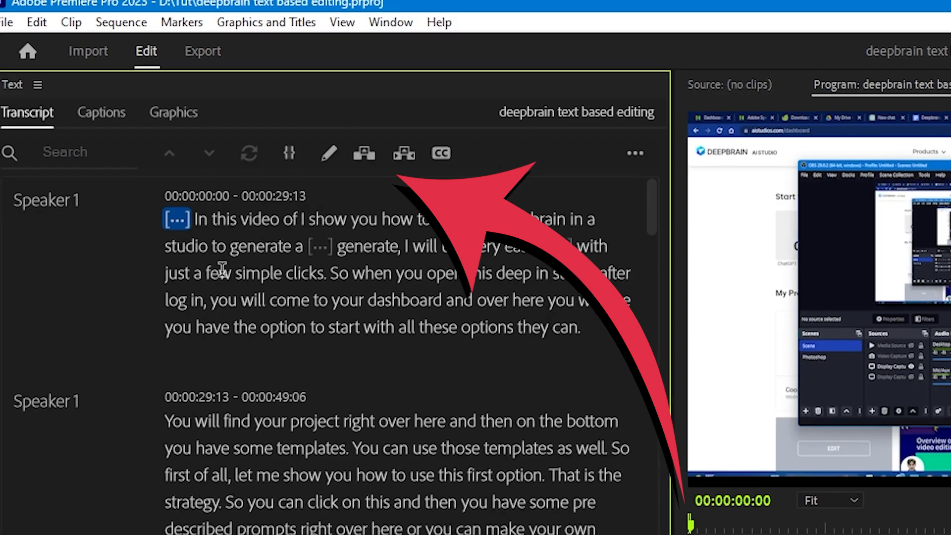
pyautogui.click(245, 311)
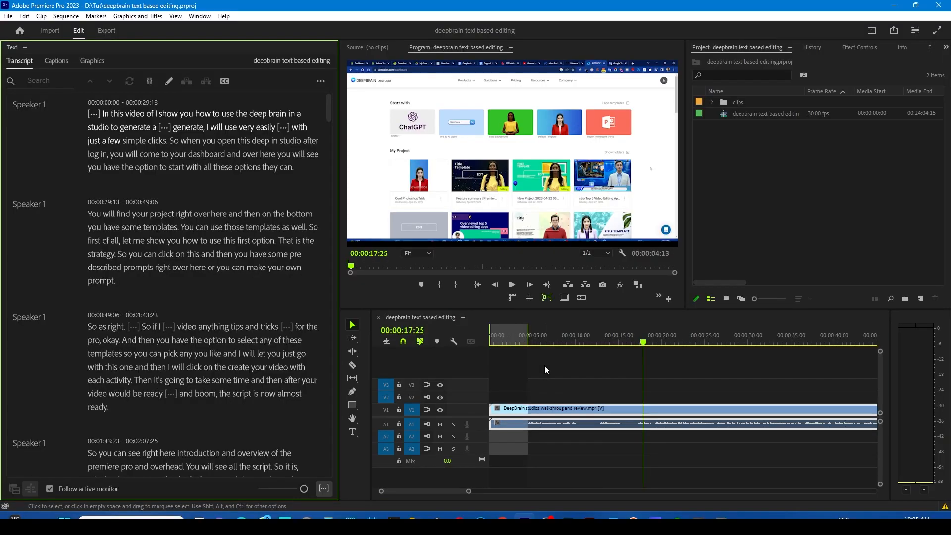
pyautogui.click(122, 142)
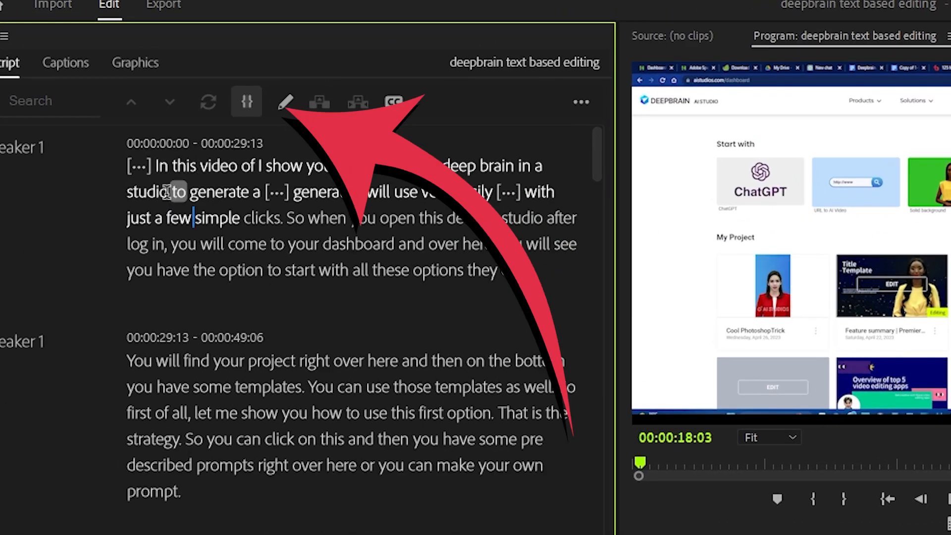
pyautogui.click(139, 165)
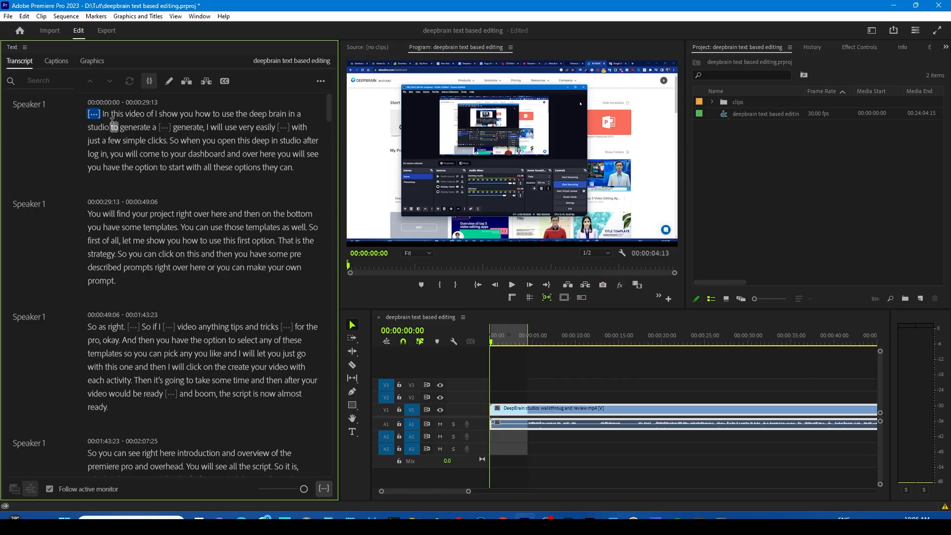
pyautogui.press('BackSpace')
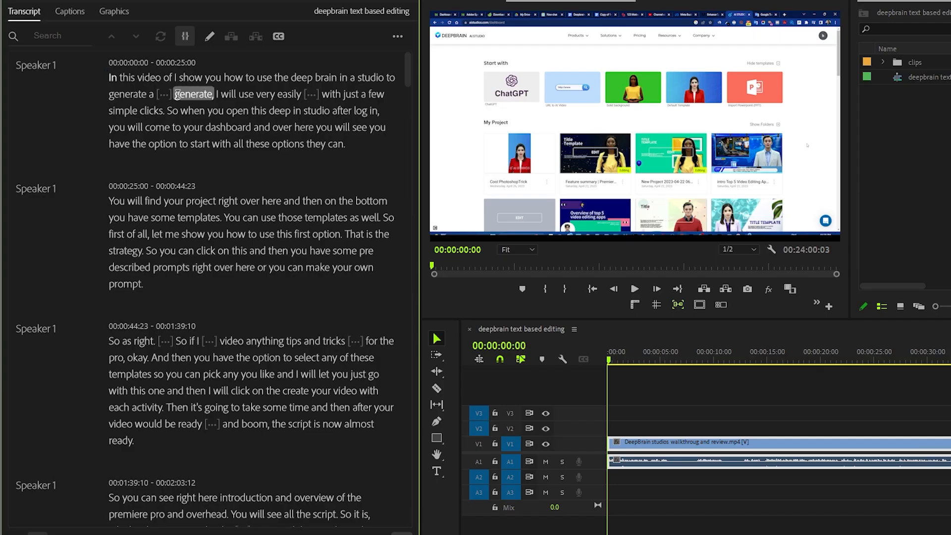
# Split the clip at the pause after "very easily" and remove the pause after "generate a" through the transcript
pyautogui.click(173, 94)
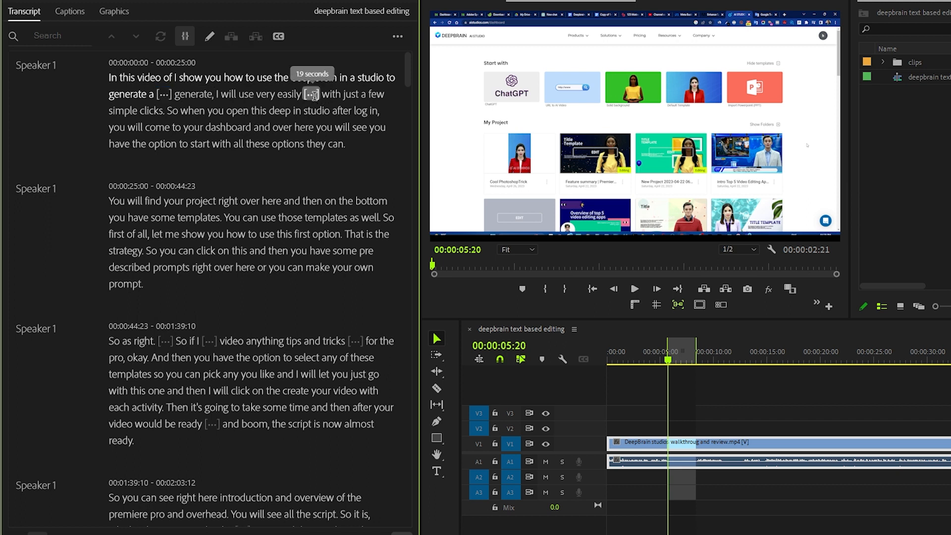
pyautogui.click(311, 94)
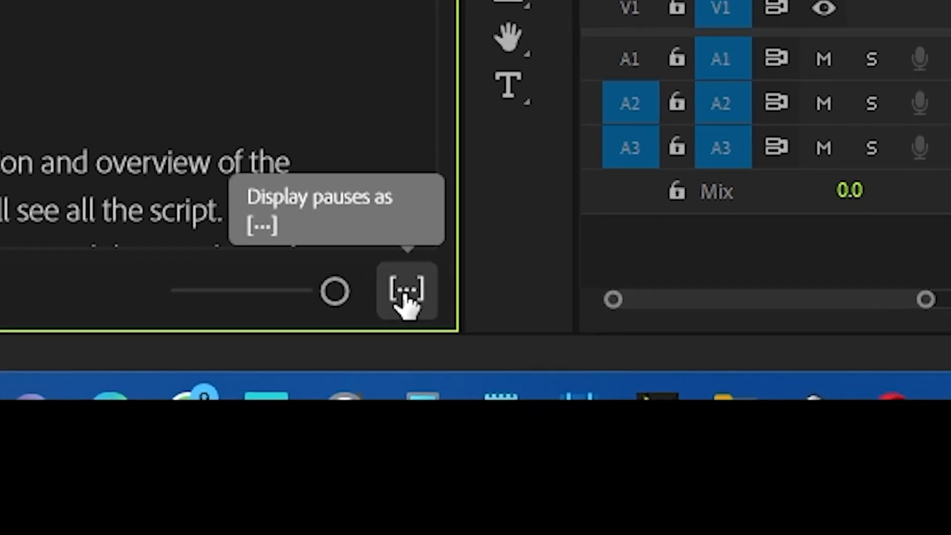
pyautogui.click(406, 296)
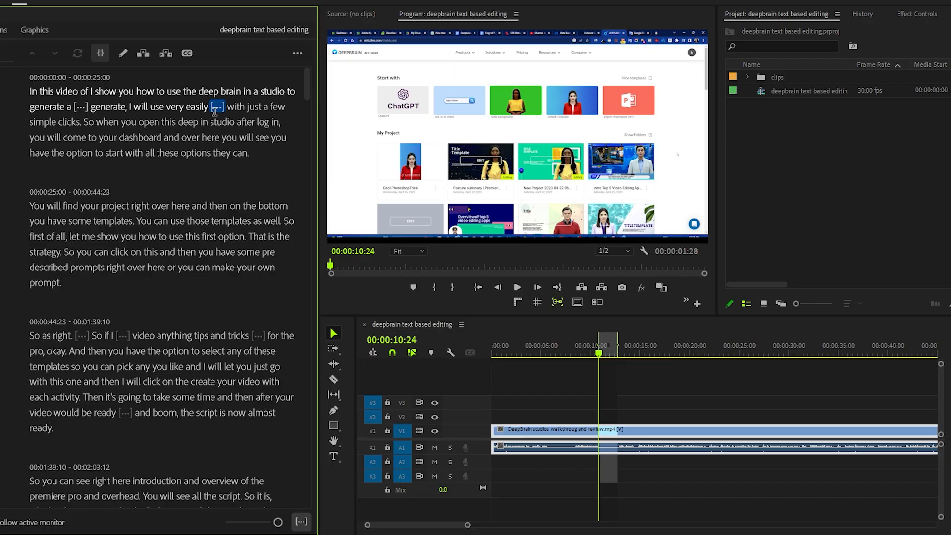
pyautogui.hotkey('ctrl', 'k')
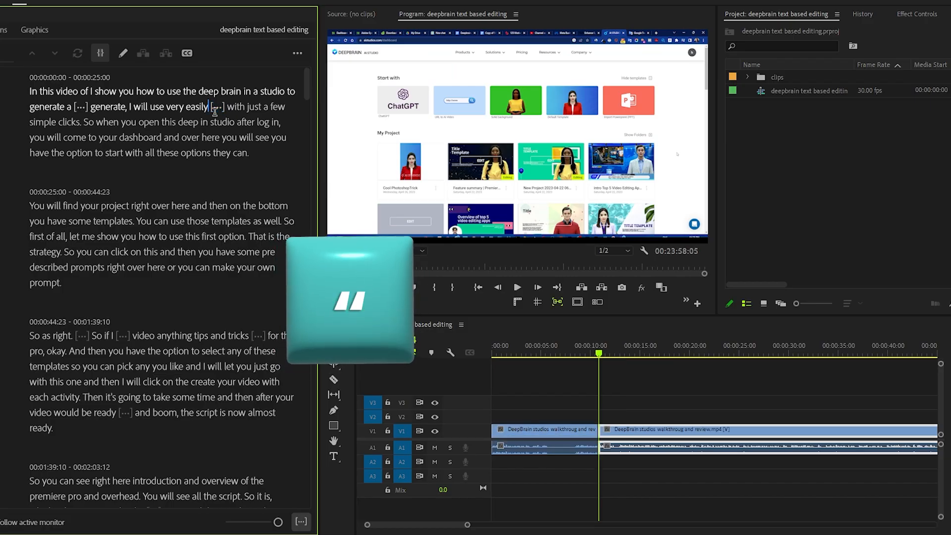
pyautogui.click(224, 106)
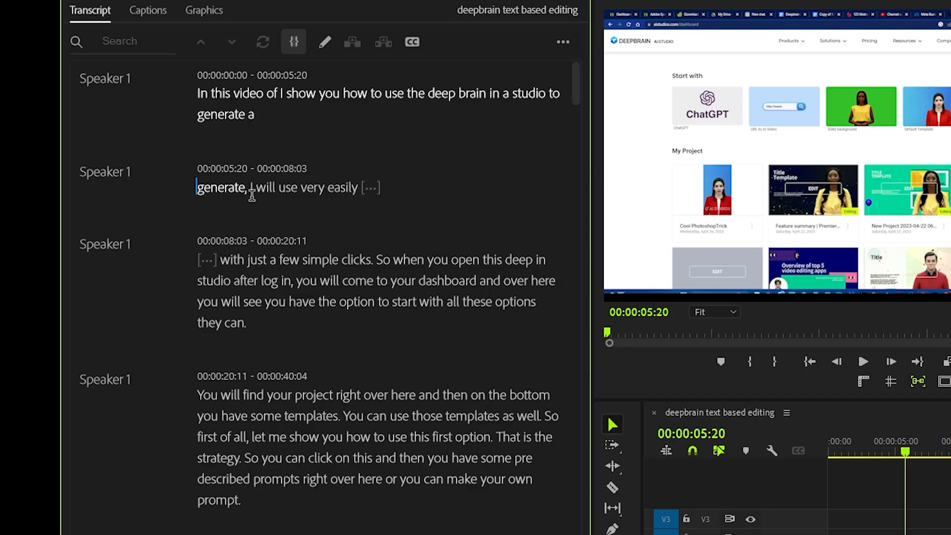
# Open the transcript segment "generate, I will use very easily" for text editing and leave its wording as it is
pyautogui.click(168, 157)
pyautogui.doubleClick(226, 192)
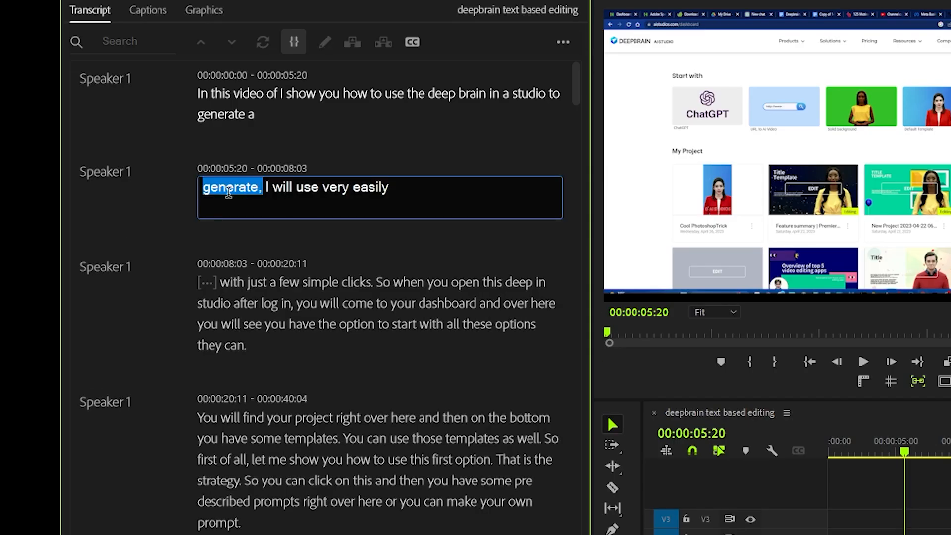
pyautogui.click(227, 192)
pyautogui.click(304, 198)
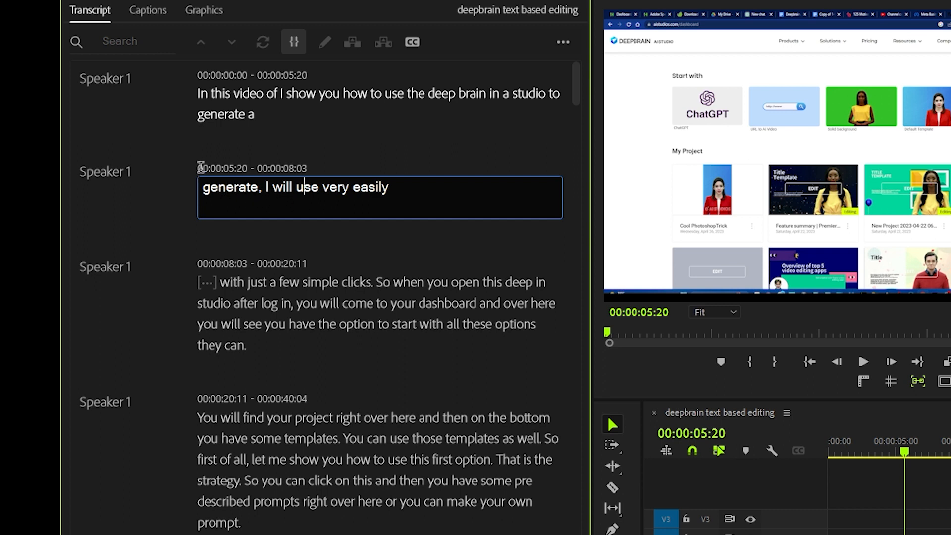
pyautogui.click(229, 116)
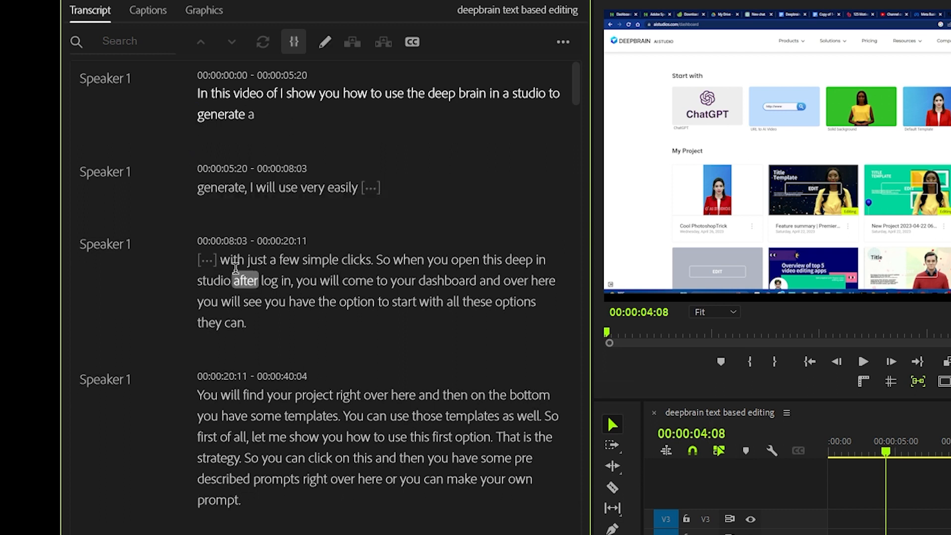
# Cut the transcript passage from "with just a few simple clicks" to "all these options they can." and extract its footage from the sequence
pyautogui.click(223, 259)
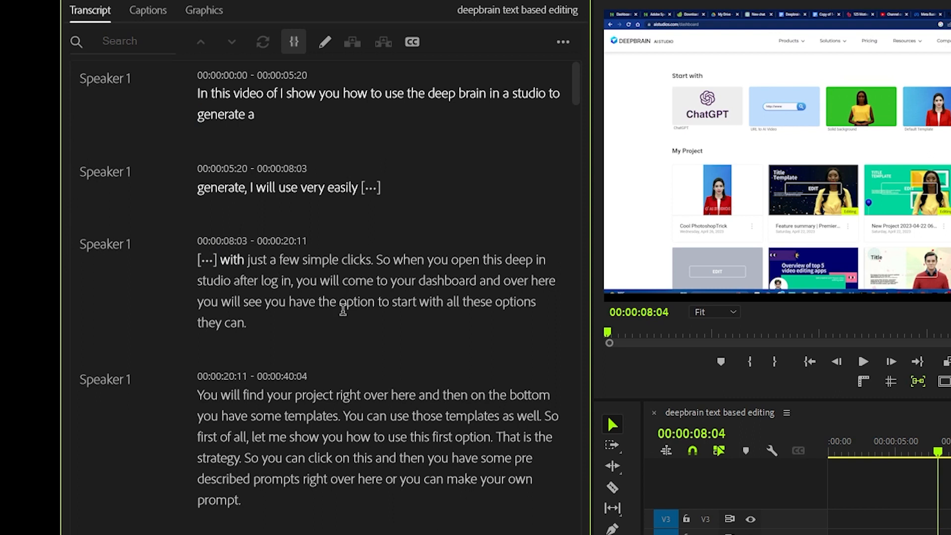
pyautogui.moveTo(223, 258); pyautogui.dragTo(259, 325)
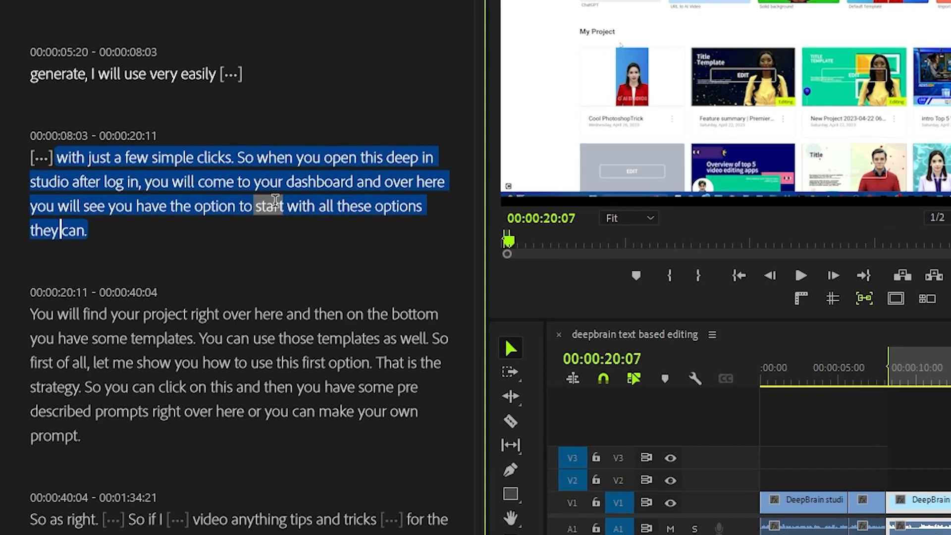
pyautogui.rightClick(277, 203)
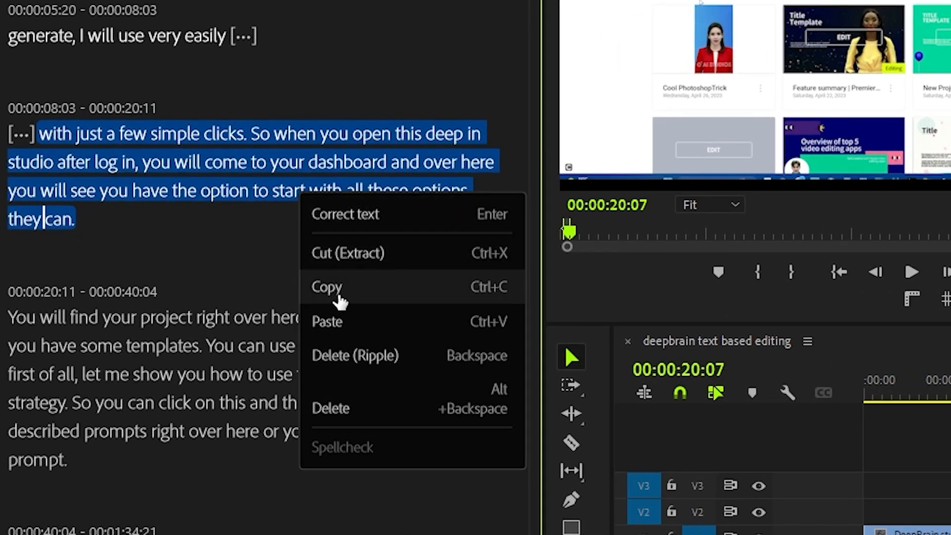
pyautogui.click(350, 255)
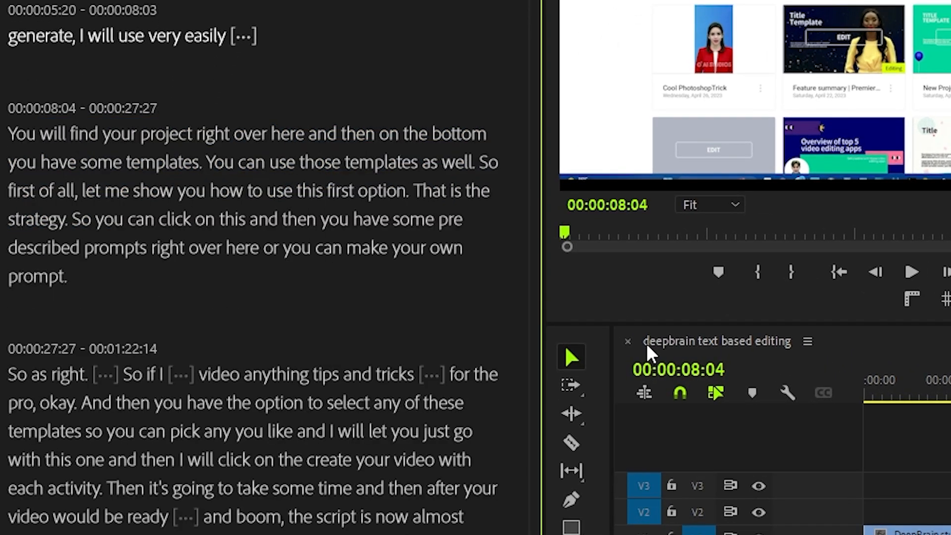
# Paste the cut passage near the end of the transcript, after "deep brain is a very good idea."
pyautogui.scroll(-7, 429, 319)
pyautogui.scroll(-8, 430, 319)
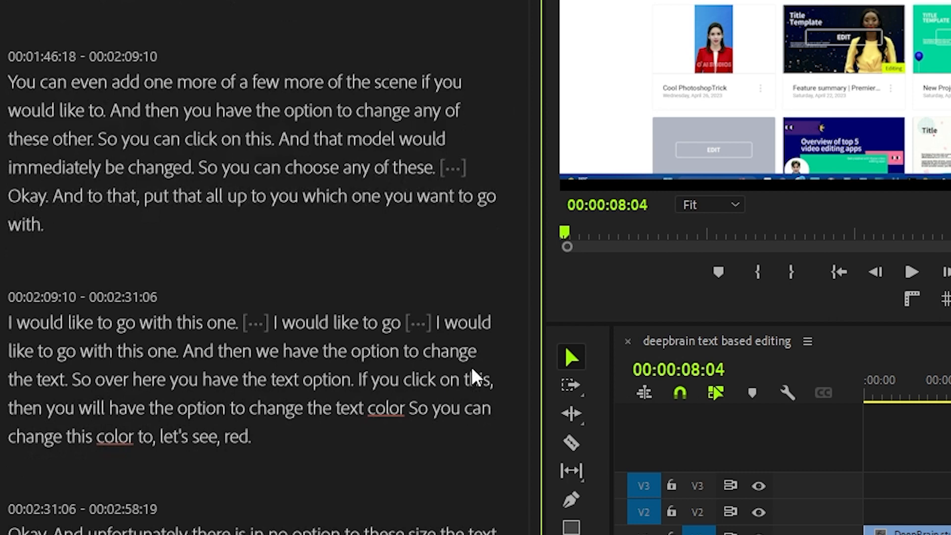
pyautogui.click(567, 228)
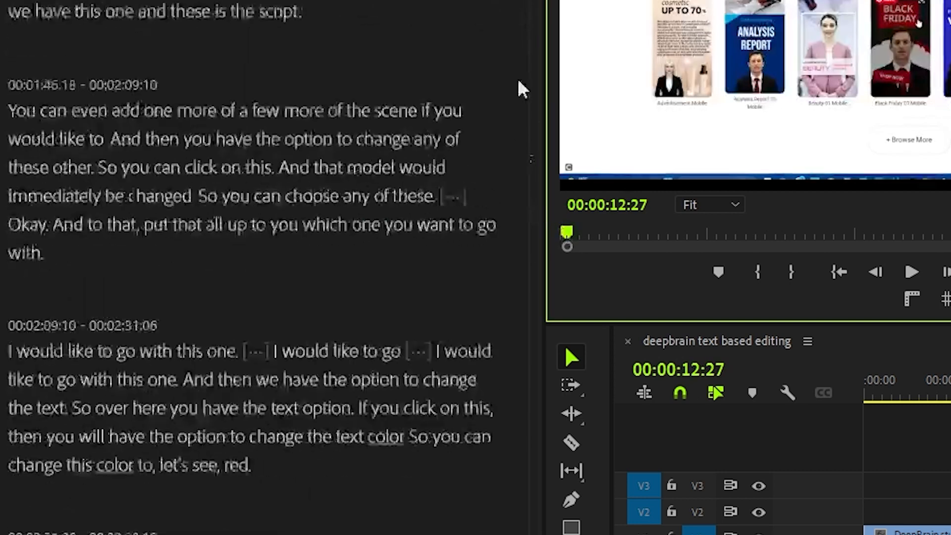
pyautogui.click(484, 73)
pyautogui.moveTo(682, 5); pyautogui.dragTo(671, 534)
pyautogui.click(398, 473)
pyautogui.press('space')
pyautogui.press('space')
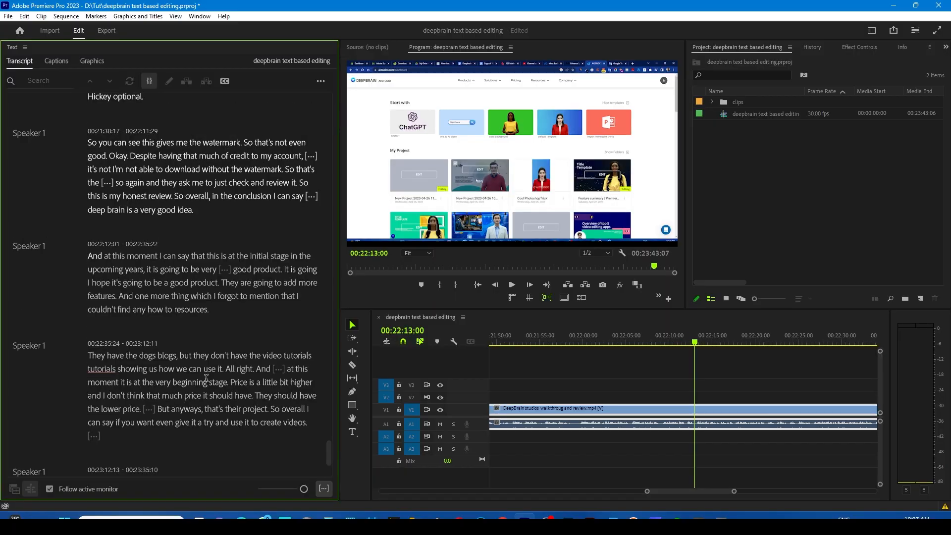
pyautogui.click(303, 134)
pyautogui.hotkey('ctrl', 'z')
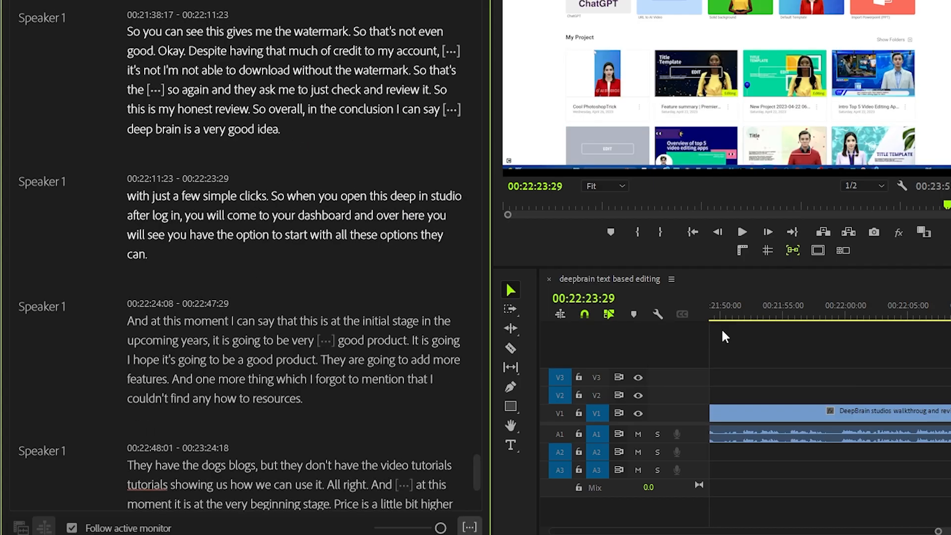
# Examine the pasted passage's clip in the timeline and how transcript text and playhead position correspond at other points of the sequence
pyautogui.click(129, 202)
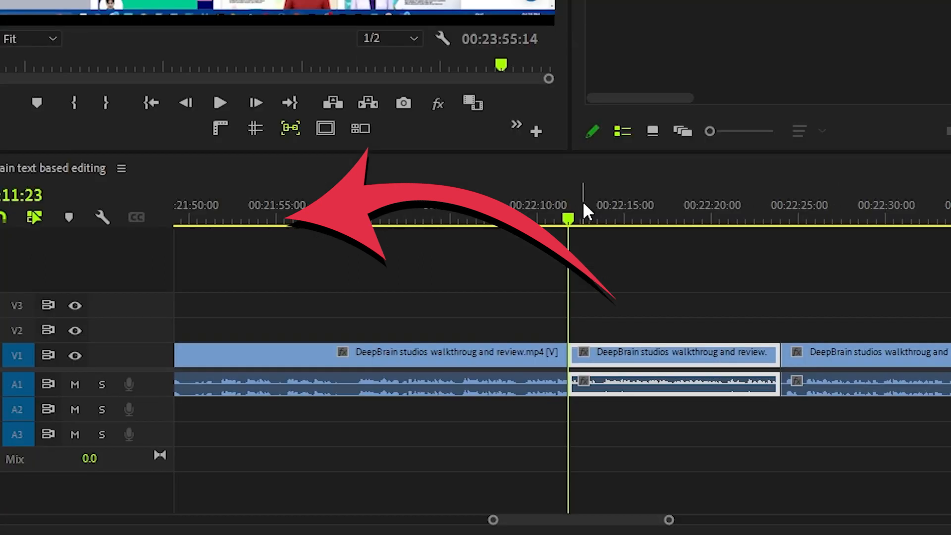
pyautogui.click(636, 221)
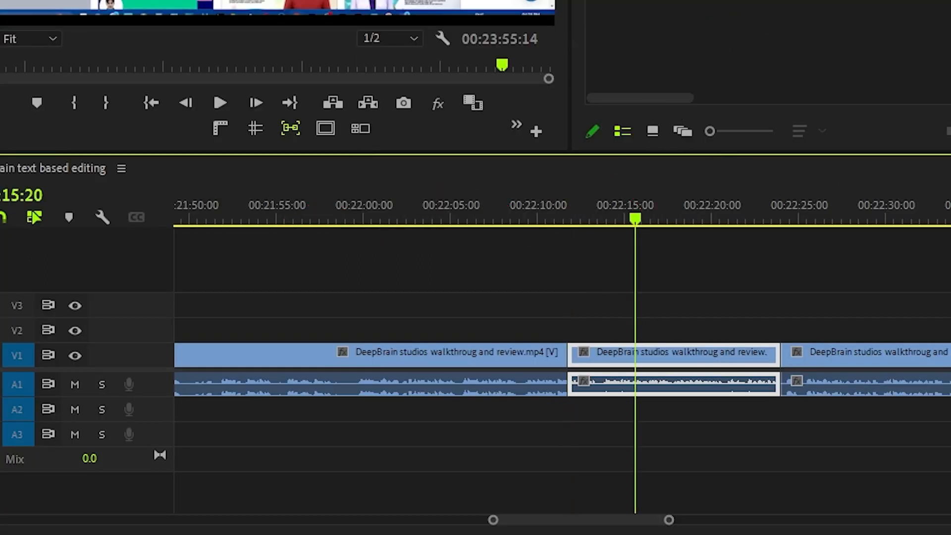
pyautogui.moveTo(626, 219); pyautogui.dragTo(787, 214)
pyautogui.moveTo(669, 520); pyautogui.dragTo(774, 520)
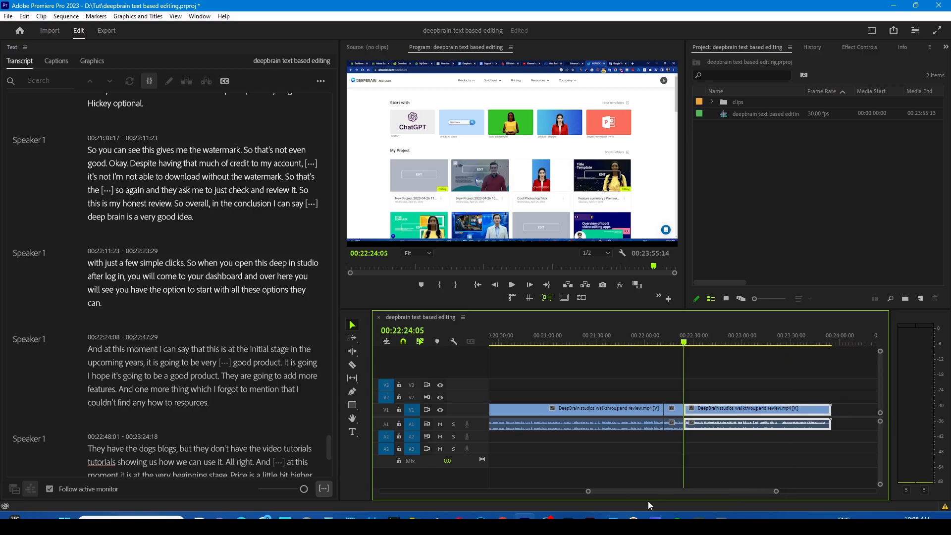
pyautogui.moveTo(641, 493); pyautogui.dragTo(625, 492)
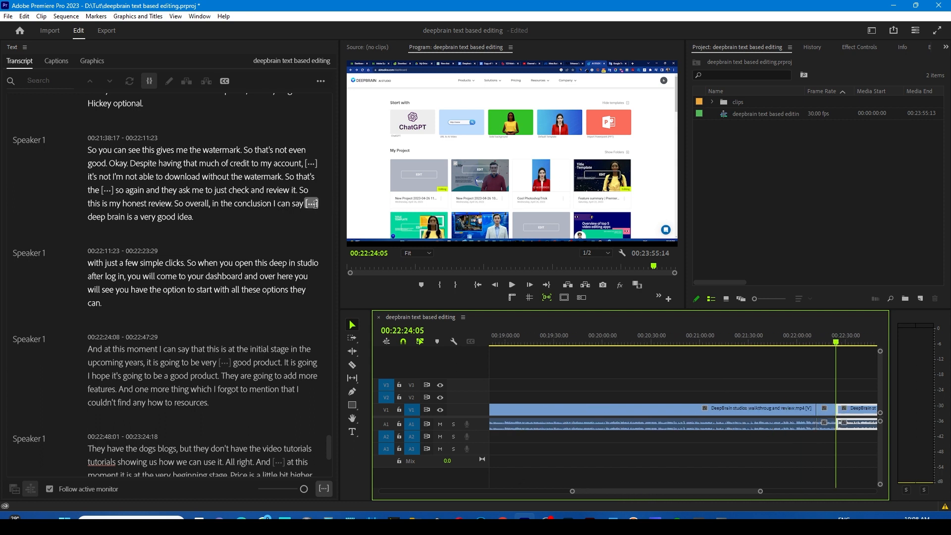
pyautogui.click(494, 338)
pyautogui.scroll(3, 202, 277)
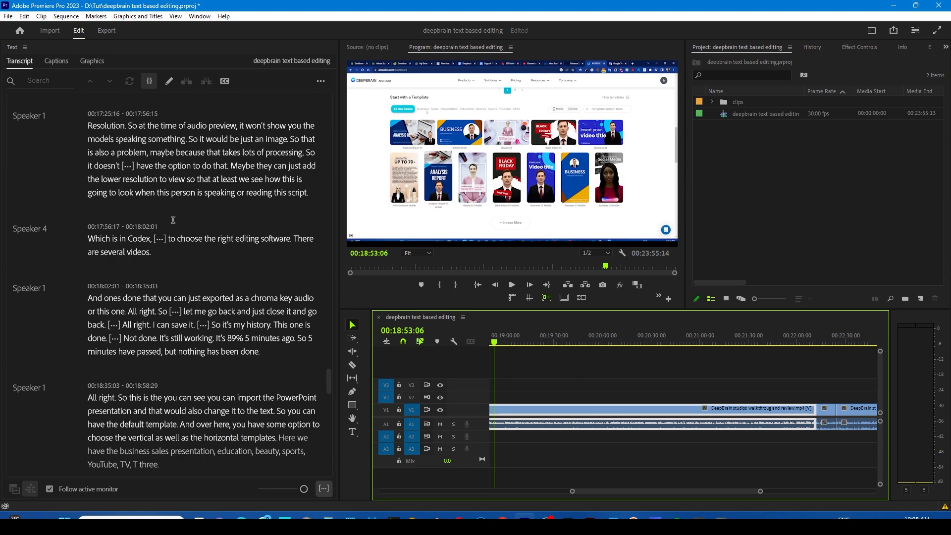
pyautogui.scroll(2, 173, 219)
pyautogui.moveTo(161, 194); pyautogui.dragTo(215, 193)
pyautogui.click(189, 207)
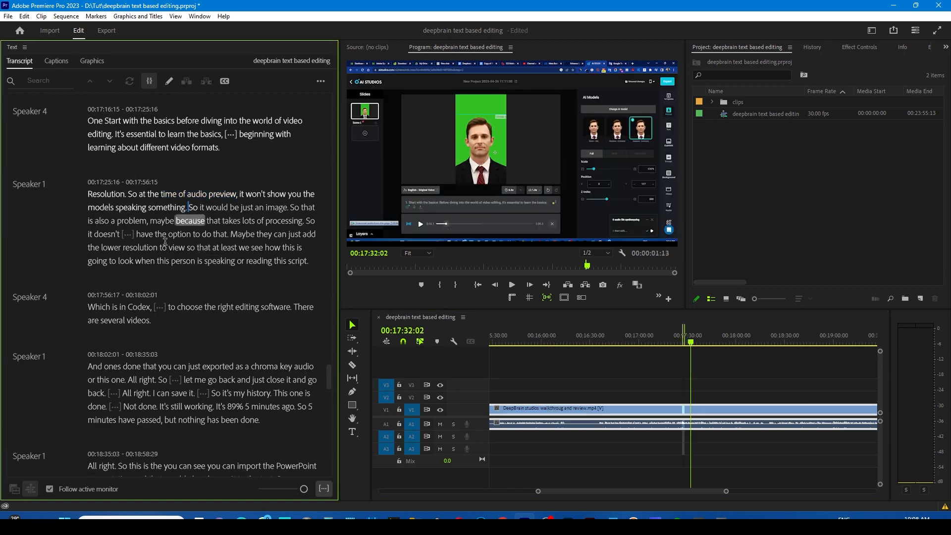
pyautogui.scroll(-2, 202, 246)
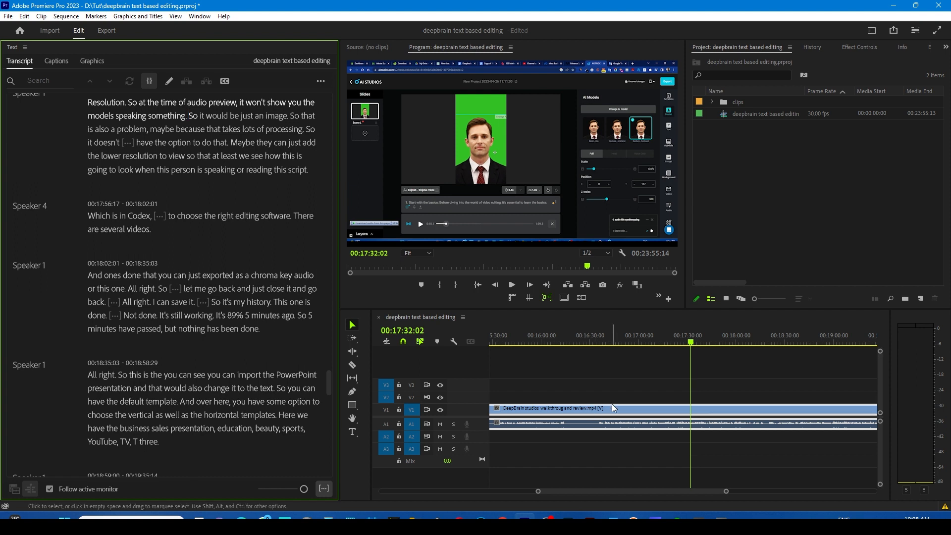
pyautogui.click(623, 338)
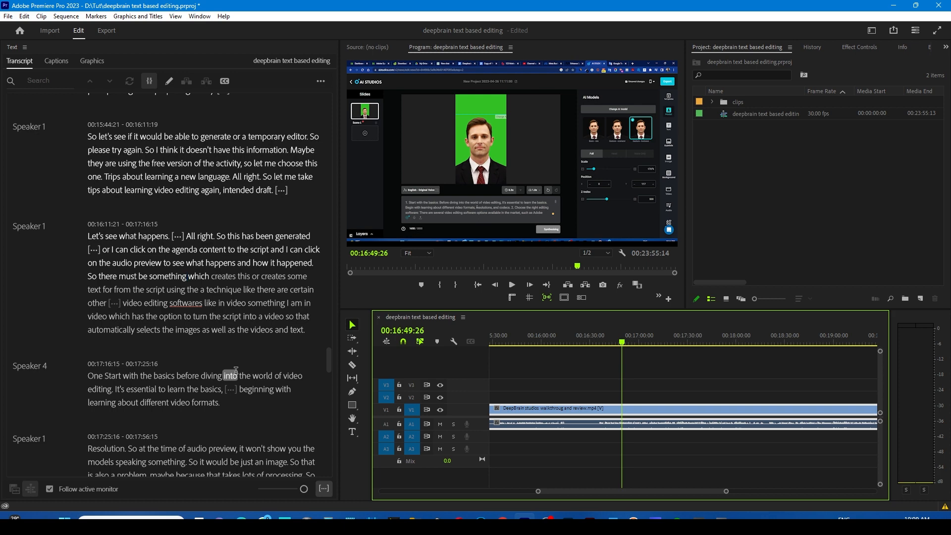
# Search the sequence transcript for "premiere pro"
pyautogui.click(41, 78)
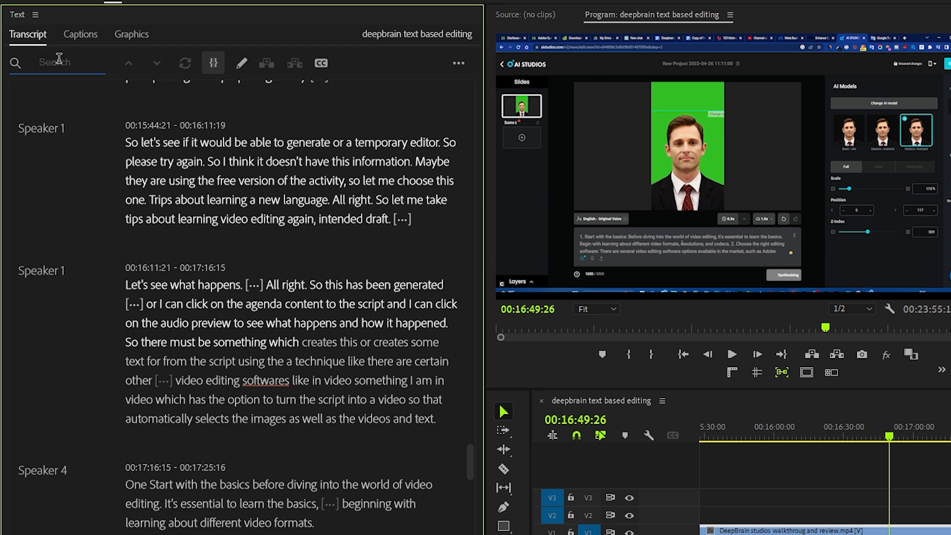
pyautogui.write('premiere p')
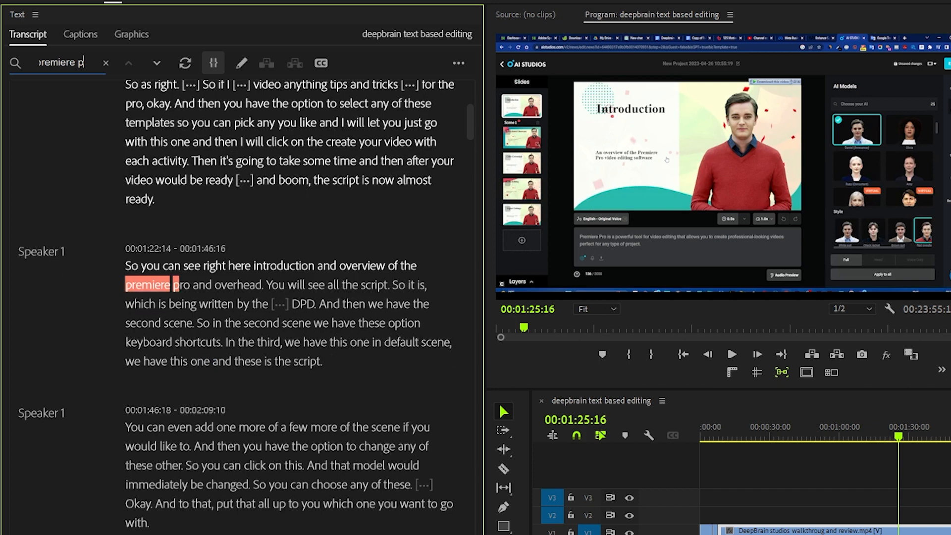
pyautogui.write('d')
pyautogui.press('BackSpace')
pyautogui.write('ro')
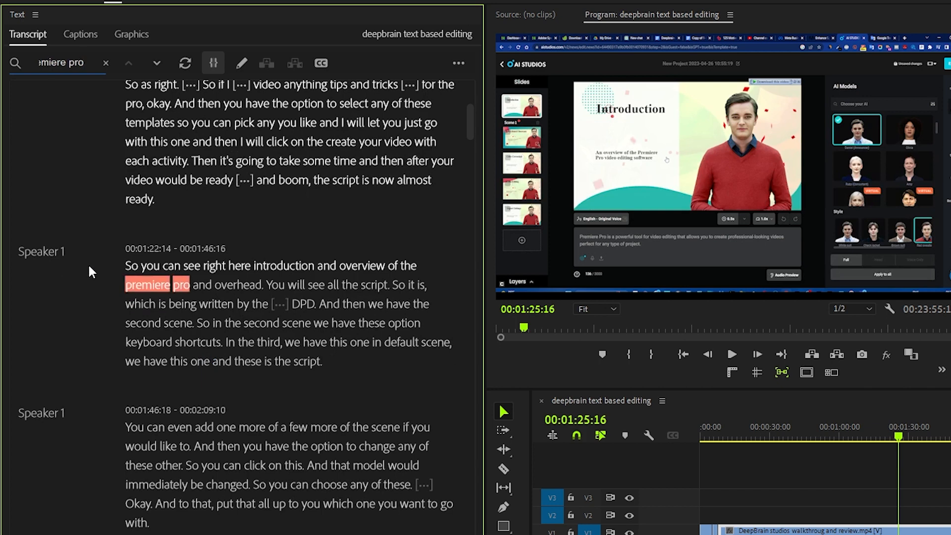
# Select the "premiere pro" match in the transcript segment about the introduction and overview, and open the transcript's additional options
pyautogui.scroll(-2, 265, 318)
pyautogui.scroll(8, 266, 346)
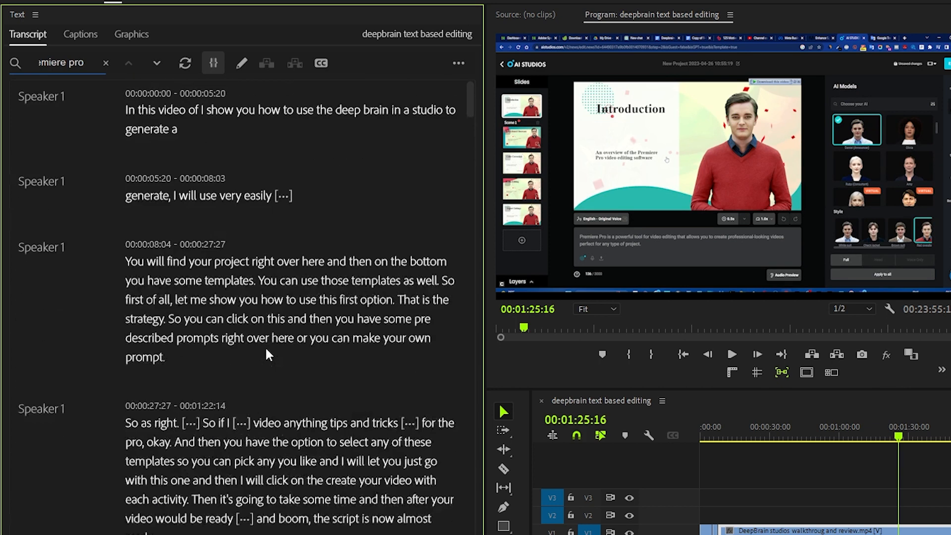
pyautogui.scroll(-4, 266, 346)
pyautogui.moveTo(128, 455); pyautogui.dragTo(191, 458)
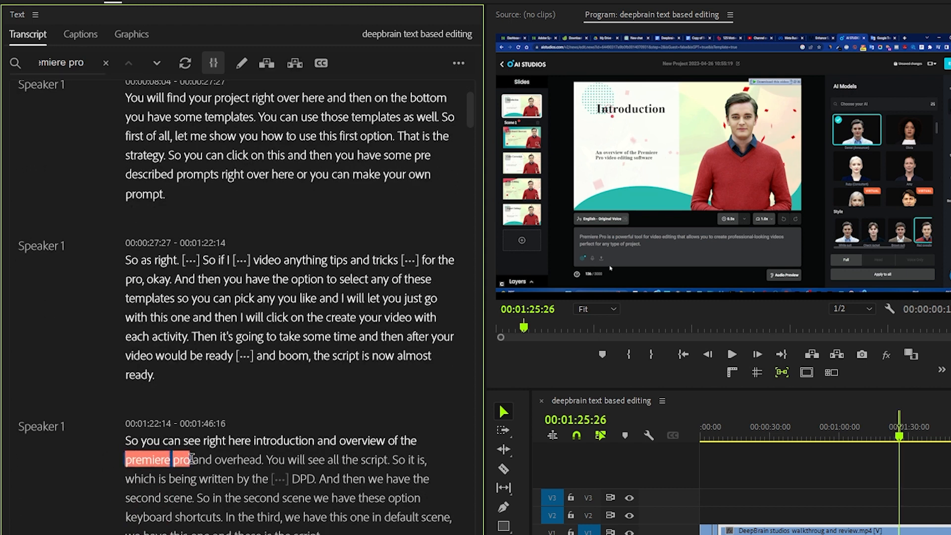
pyautogui.scroll(-2, 192, 459)
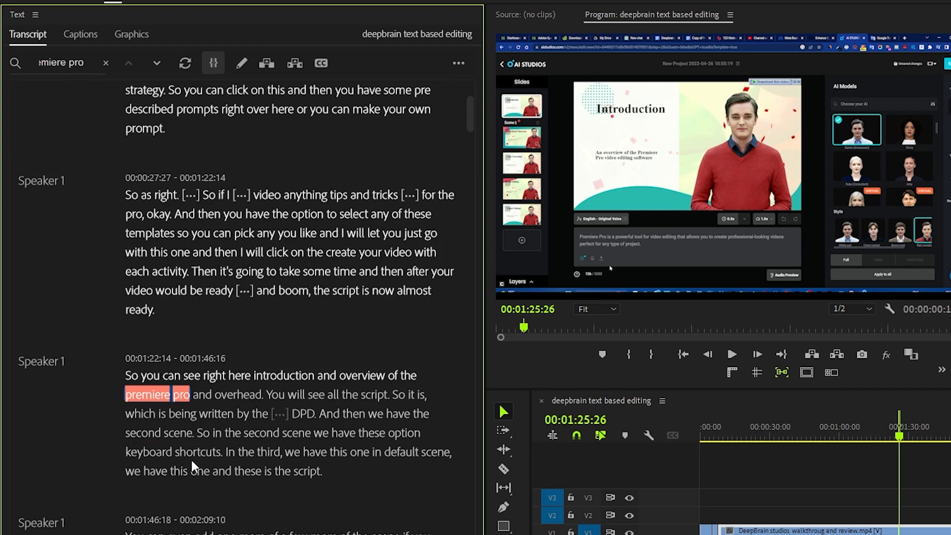
pyautogui.scroll(7, 193, 459)
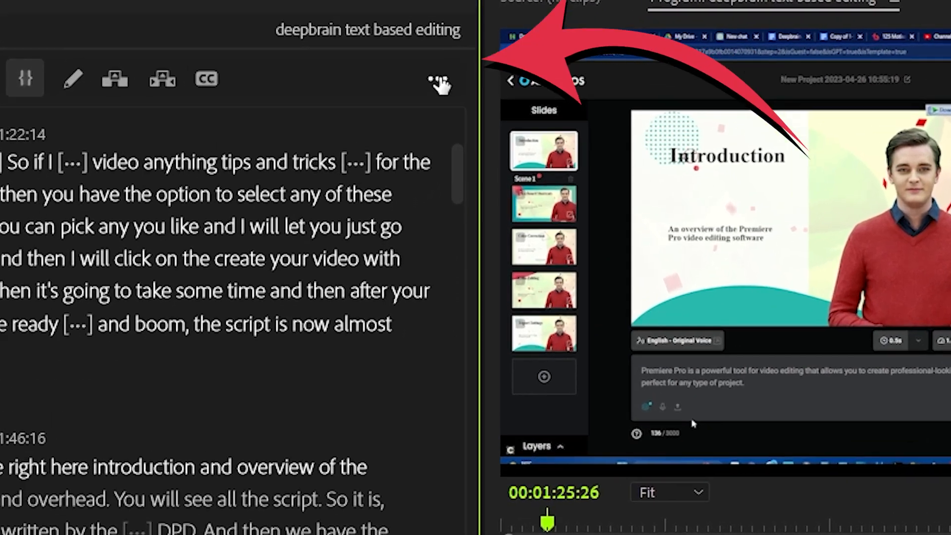
pyautogui.click(459, 63)
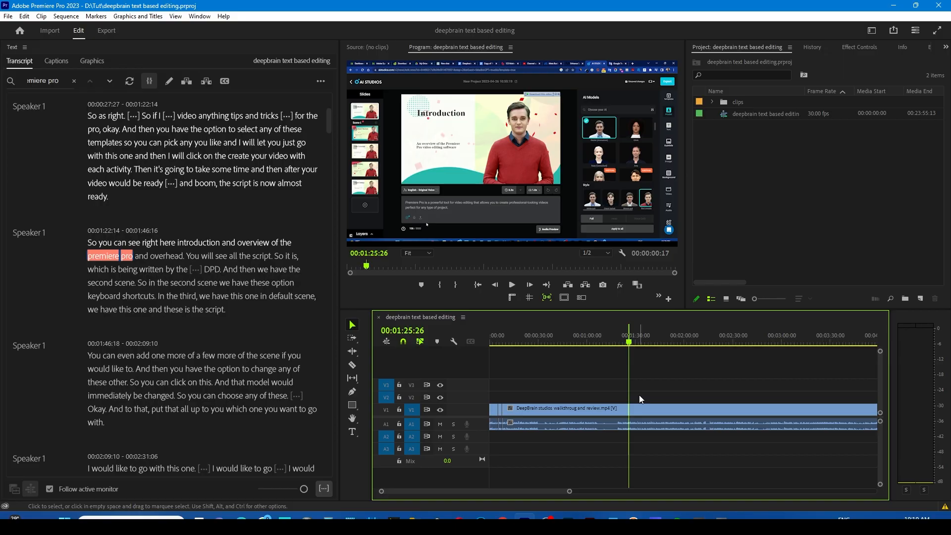
# Create a new empty vertical sequence at 29.97 fps in the project
pyautogui.moveTo(570, 492); pyautogui.dragTo(648, 491)
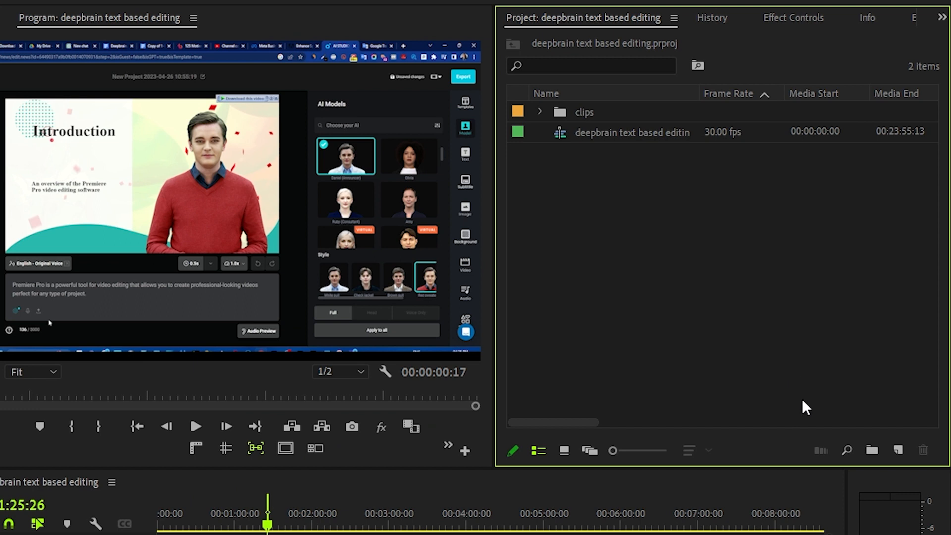
pyautogui.click(920, 299)
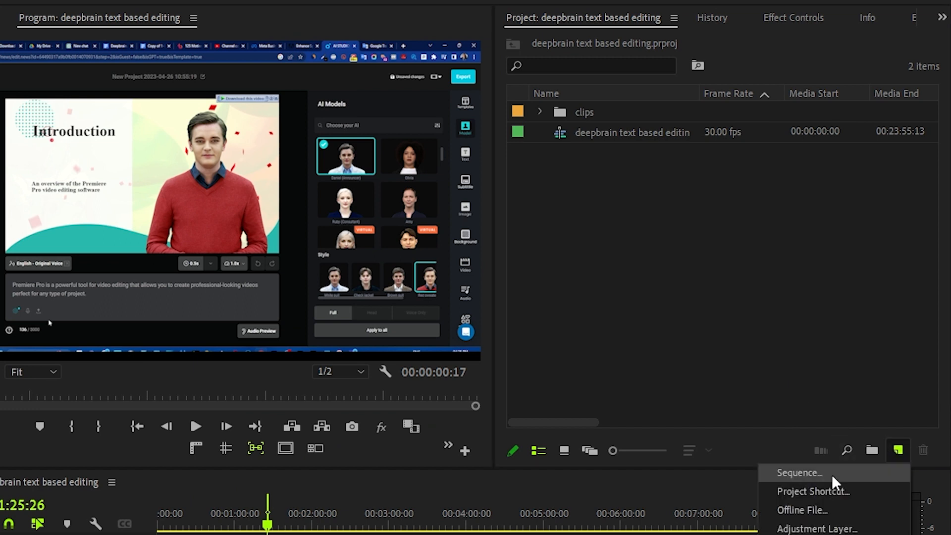
pyautogui.click(829, 475)
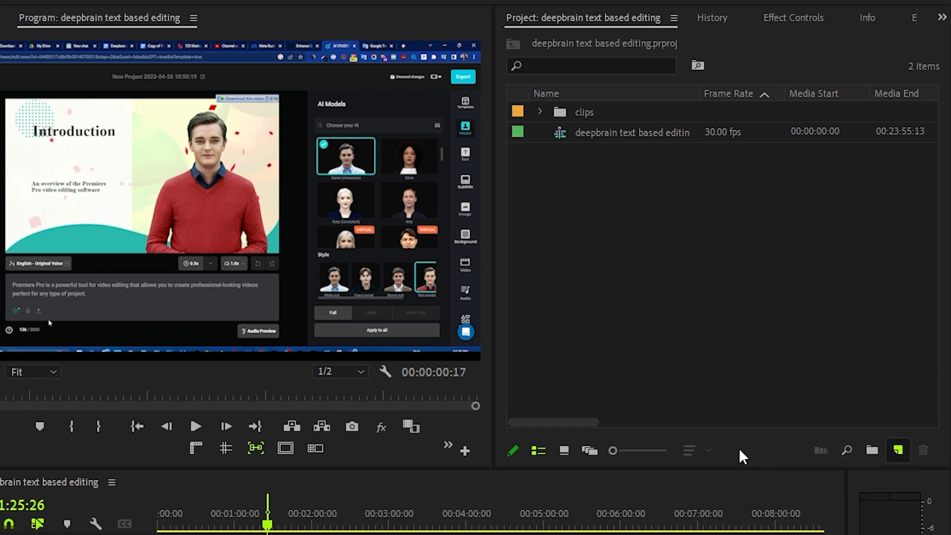
pyautogui.click(625, 447)
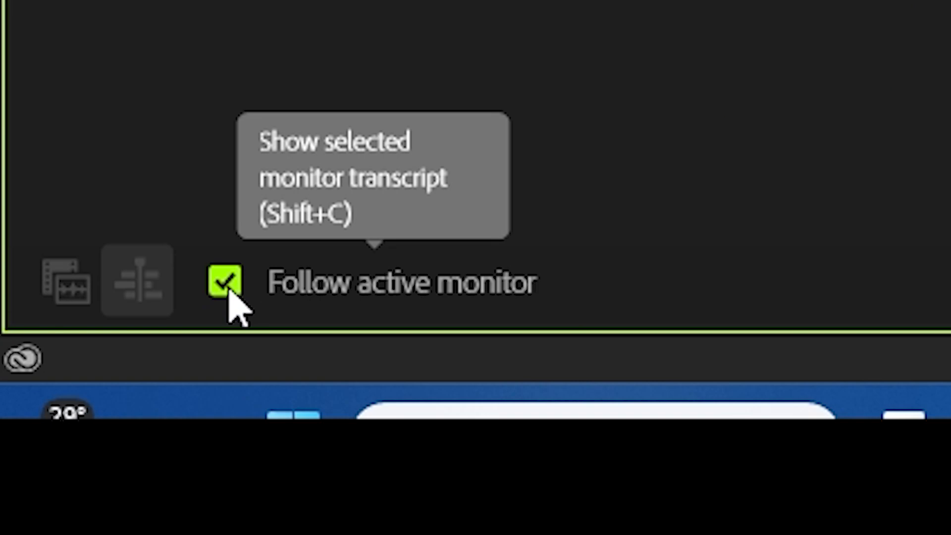
# Turn off Follow active monitor and switch the transcript view to the source media
pyautogui.click(231, 307)
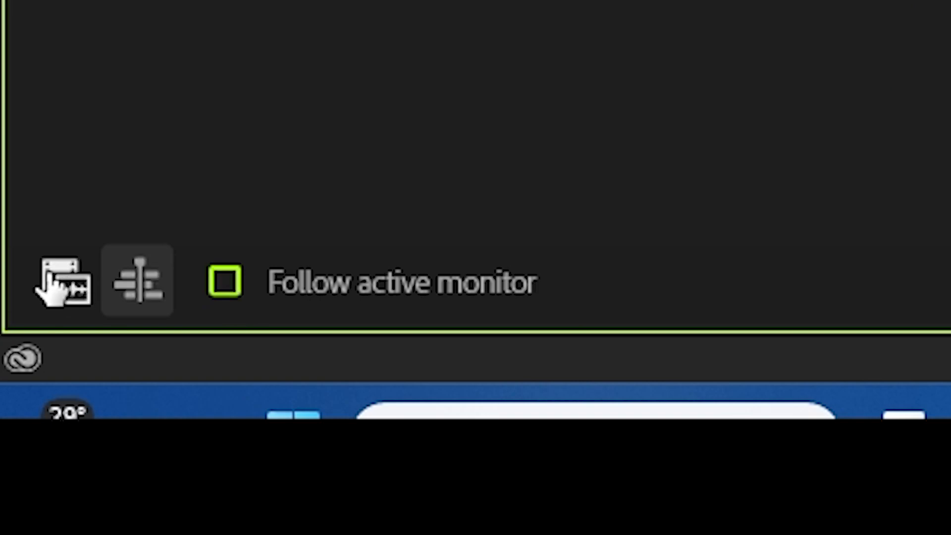
pyautogui.click(48, 278)
pyautogui.click(130, 284)
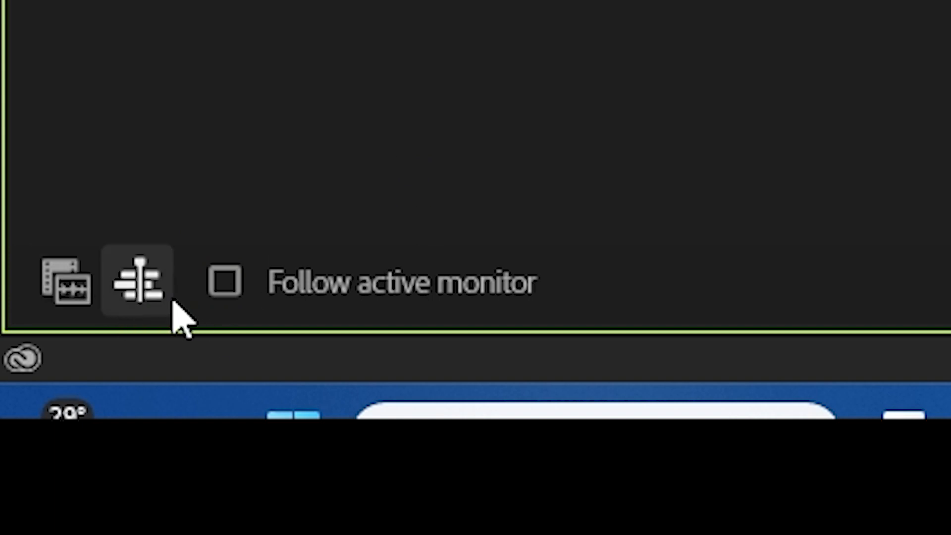
pyautogui.click(69, 286)
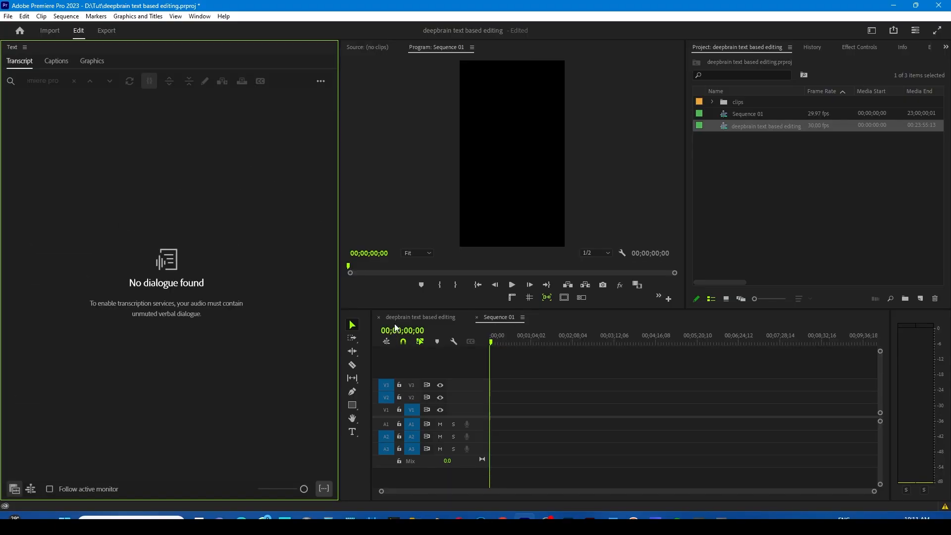
# Load the DeepBrain studios clip from the clips bin and insert its transcript passage "You will find your project" through "prompt." into Sequence 01
pyautogui.click(623, 206)
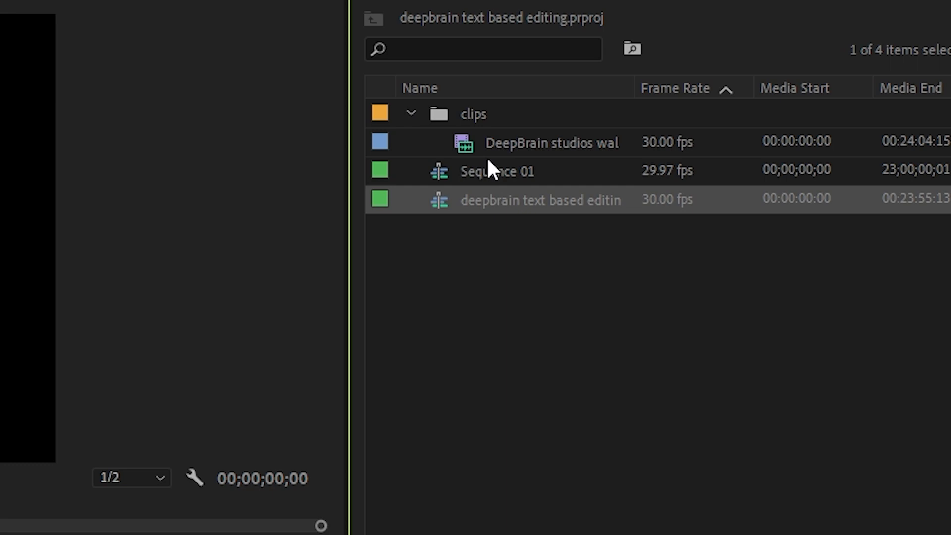
pyautogui.click(731, 116)
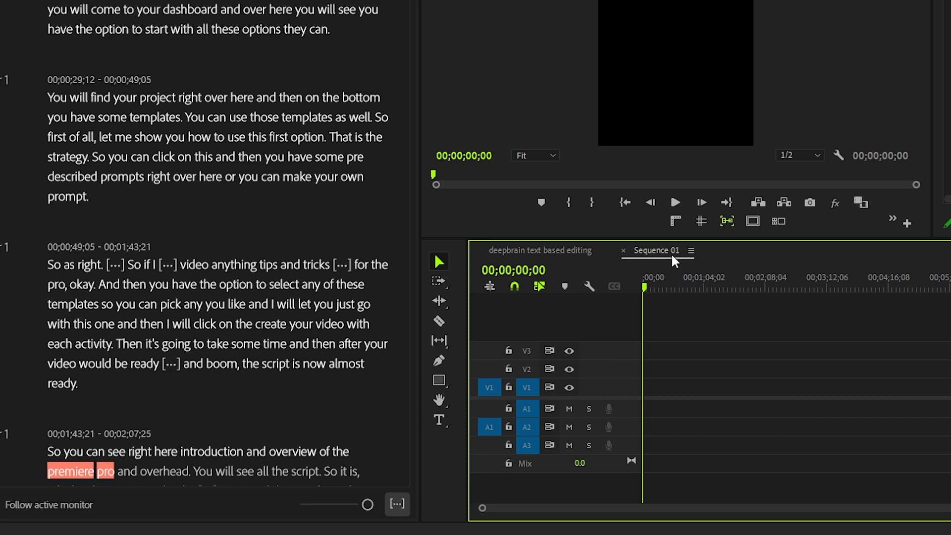
pyautogui.click(55, 99)
pyautogui.moveTo(55, 105); pyautogui.dragTo(47, 197)
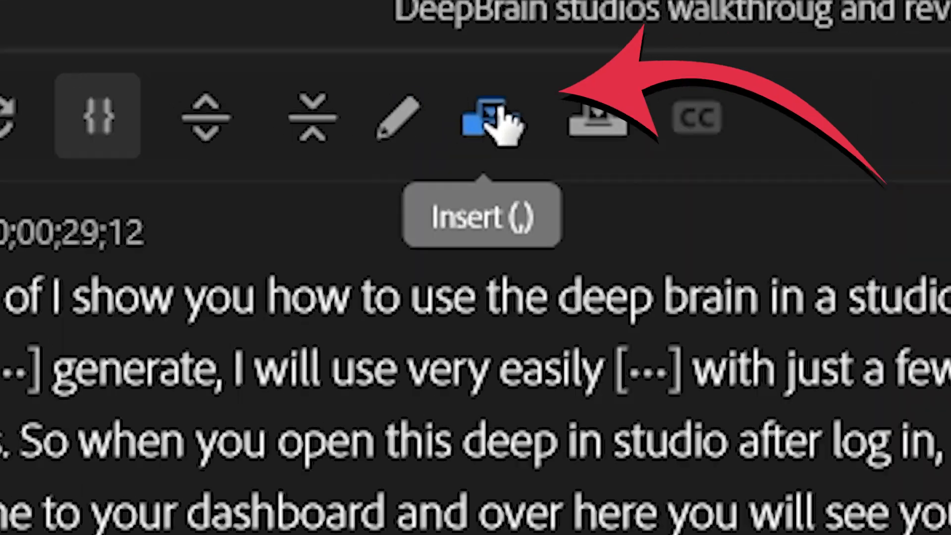
pyautogui.click(297, 91)
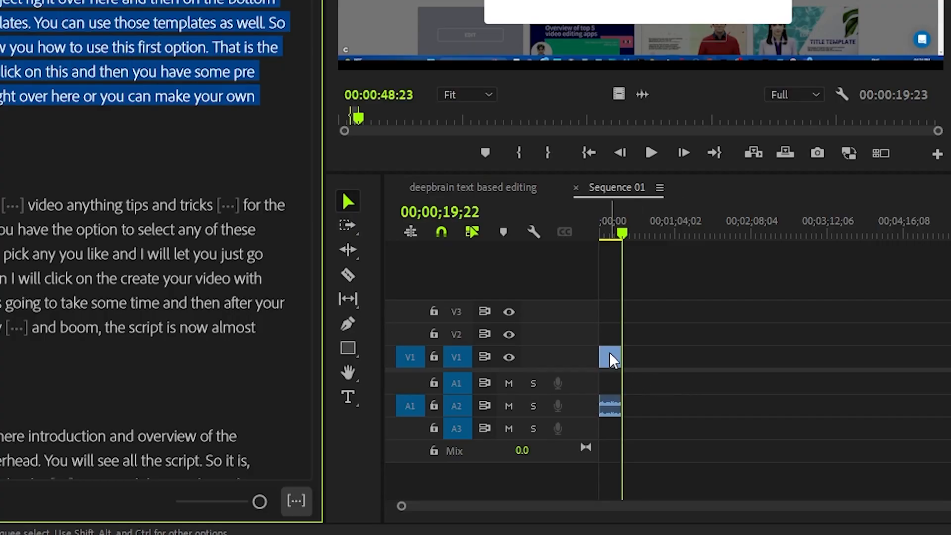
pyautogui.click(714, 475)
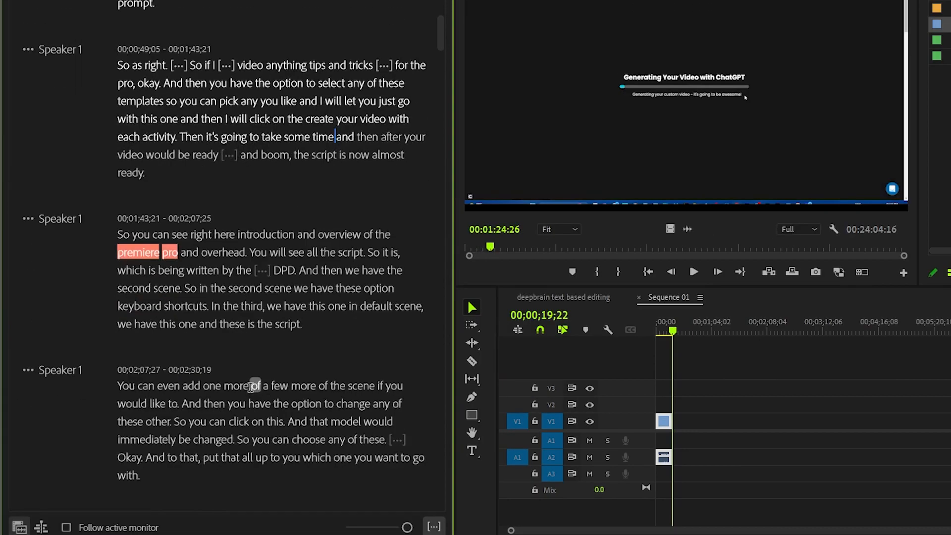
# Insert the source transcript passages "more of a few more" through "up to you" and "have the text option" through "red." into Sequence 01
pyautogui.moveTo(251, 386); pyautogui.dragTo(300, 457)
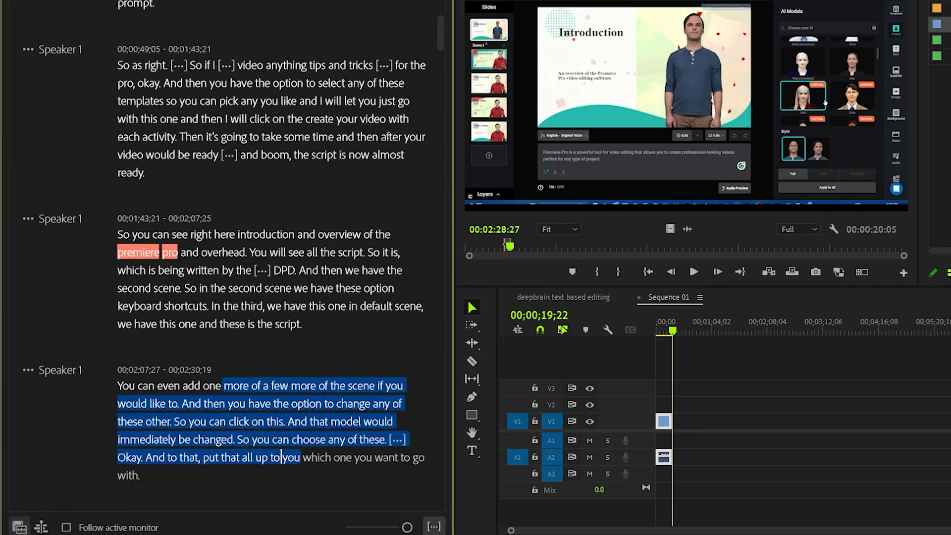
pyautogui.press(',')
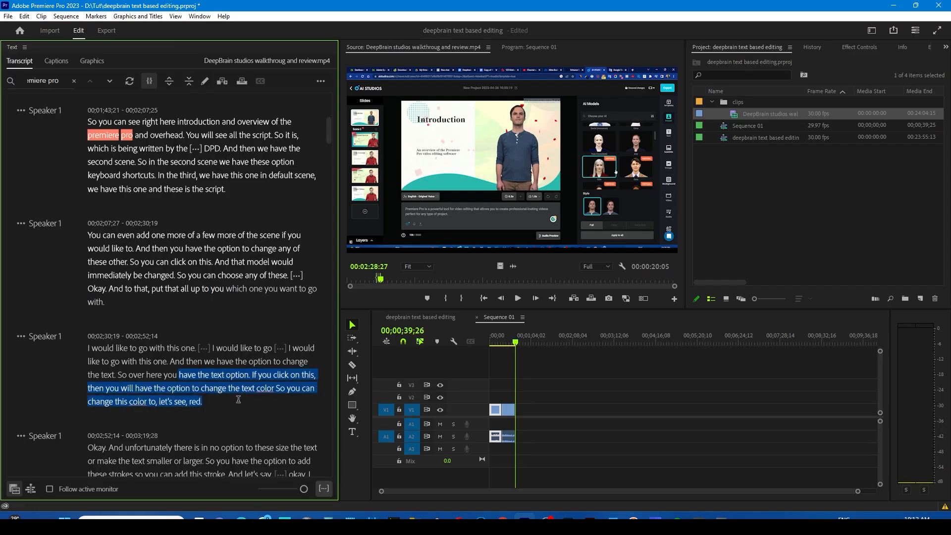
pyautogui.click(222, 83)
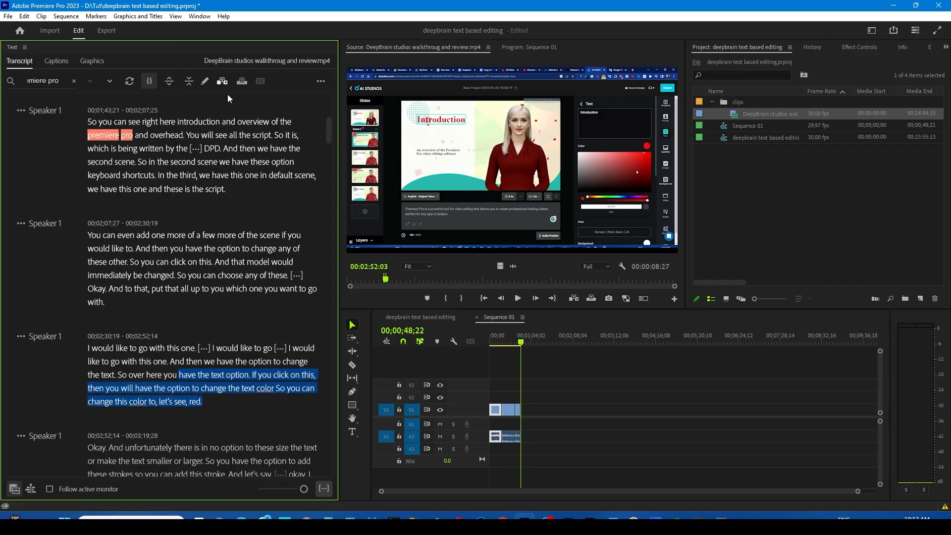
# Insert the source passage "the text smaller or larger" through "white" into Sequence 01, and move the playhead back near the sequence start
pyautogui.scroll(-2, 250, 437)
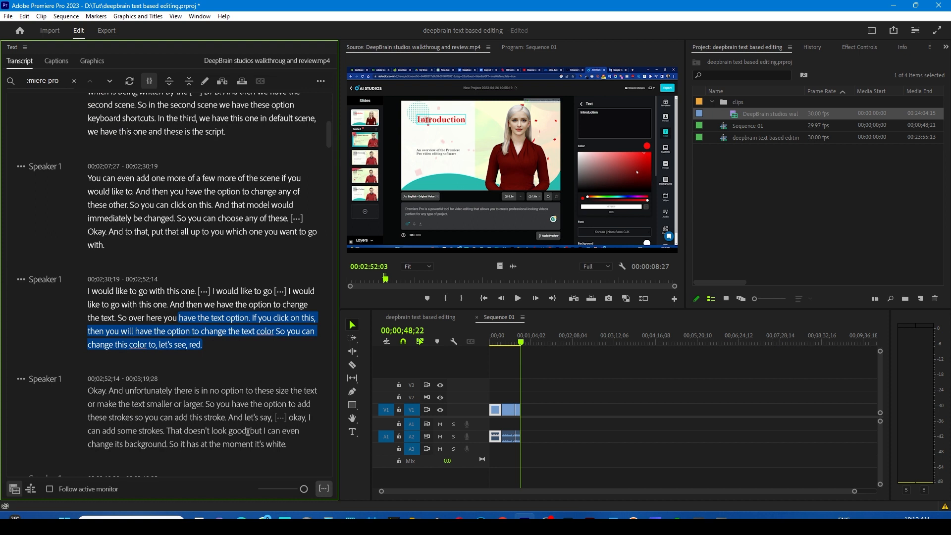
pyautogui.scroll(-3, 247, 432)
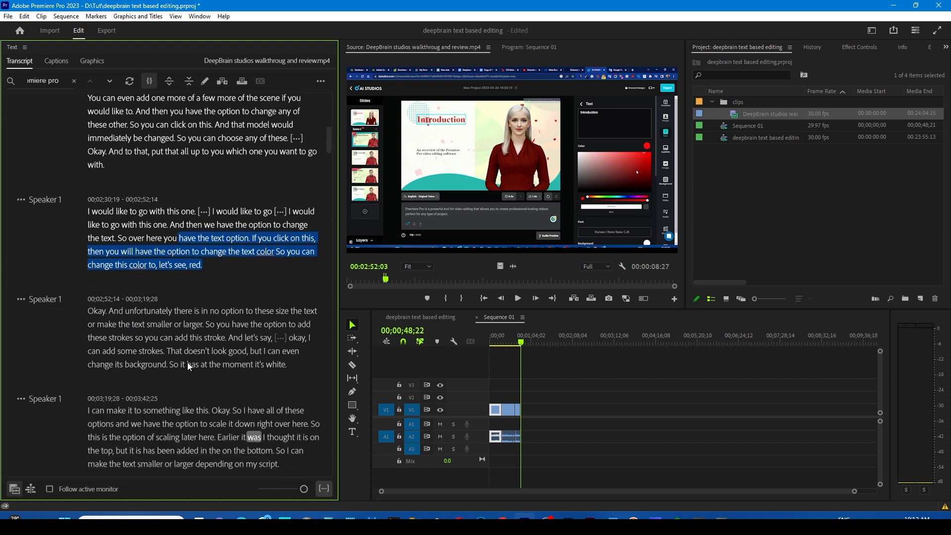
pyautogui.moveTo(123, 324); pyautogui.dragTo(285, 366)
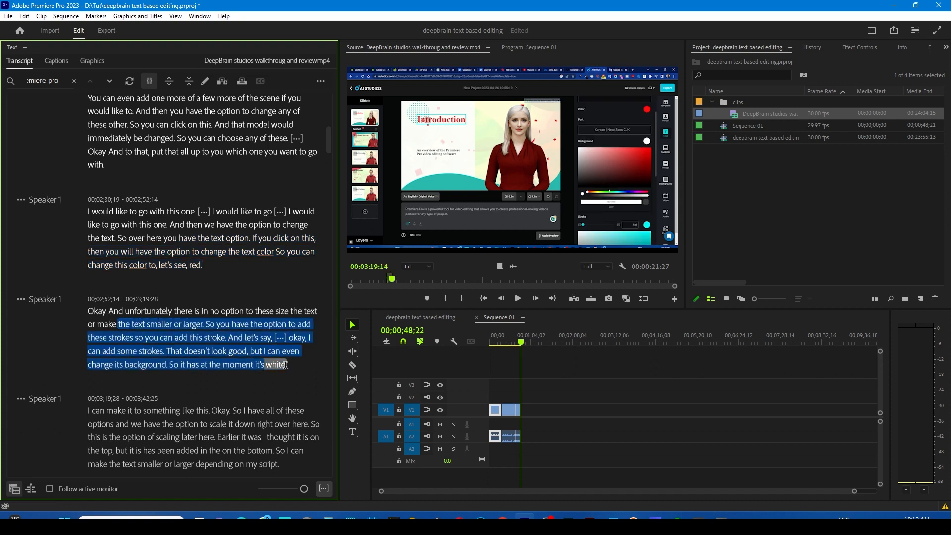
pyautogui.click(222, 81)
pyautogui.moveTo(534, 344); pyautogui.dragTo(495, 360)
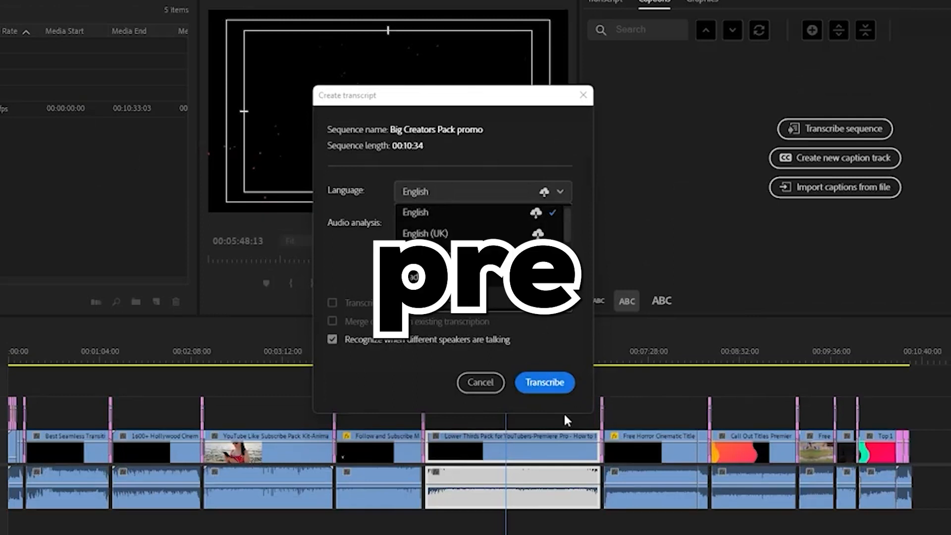
# Transcribe the Big Creators Pack promo sequence in English with recognition of different speakers enabled
pyautogui.click(547, 388)
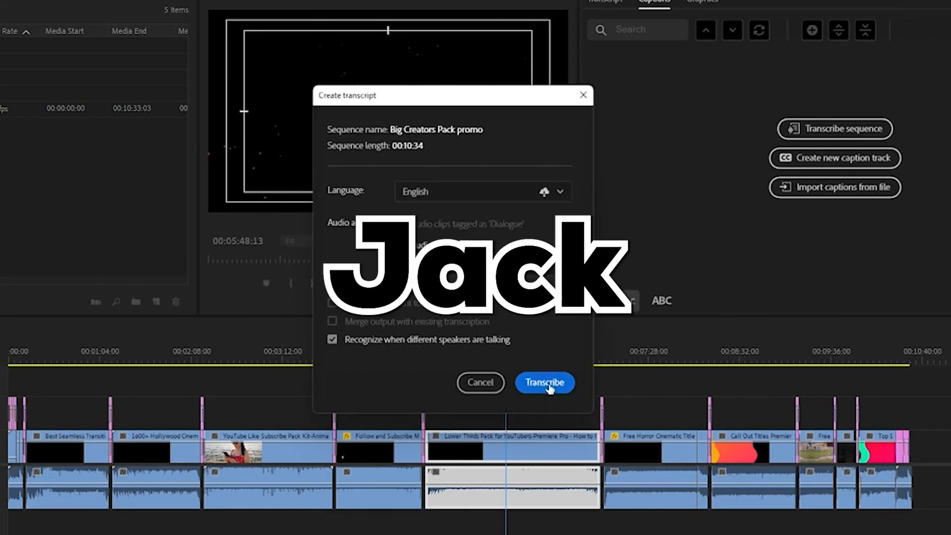
pyautogui.click(551, 388)
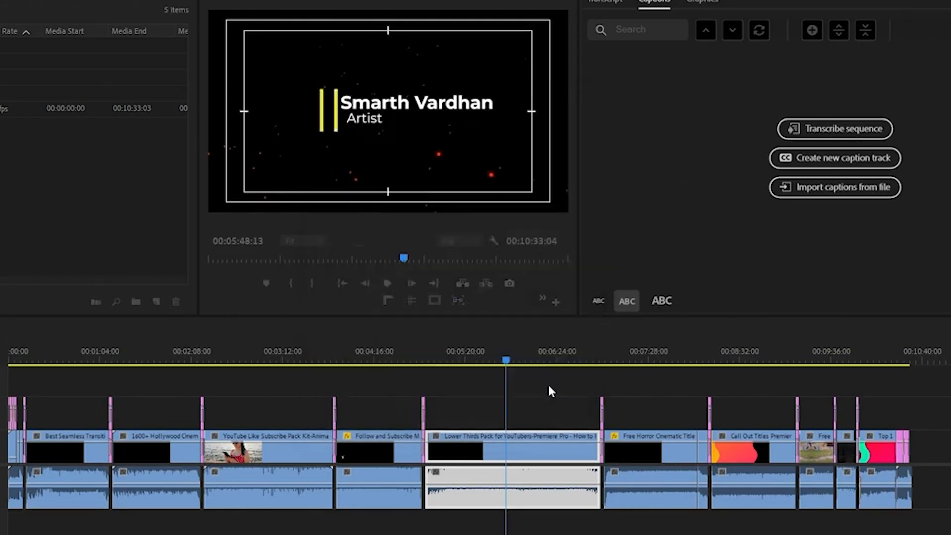